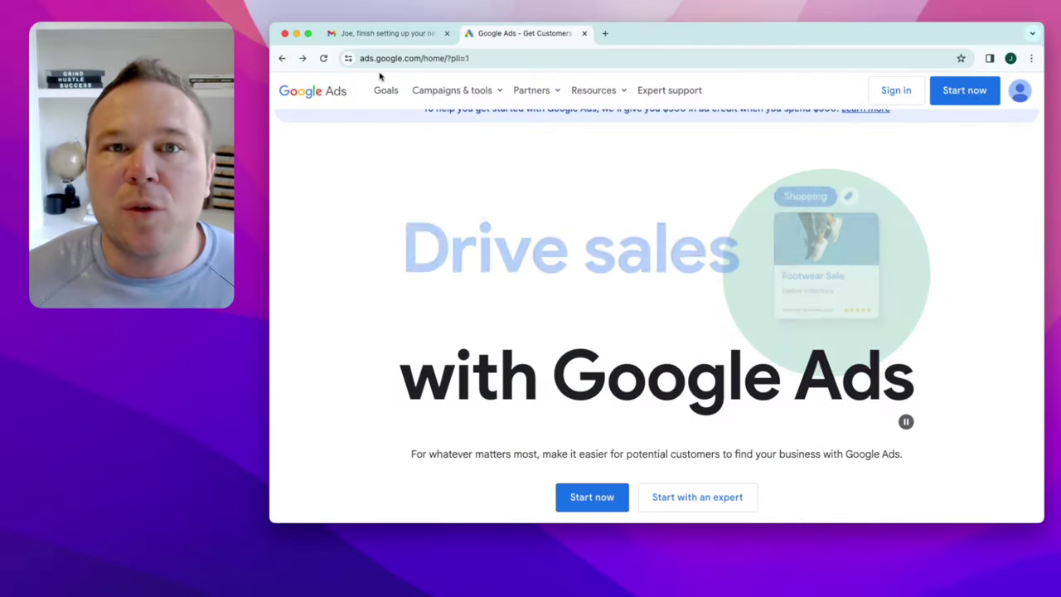
Step: Highlight the $500 ad-credit offer on the home page, then start the Google Ads signup
{"action": "scroll", "coordinate": [535, 240], "scroll_direction": "up", "scroll_amount": 1}
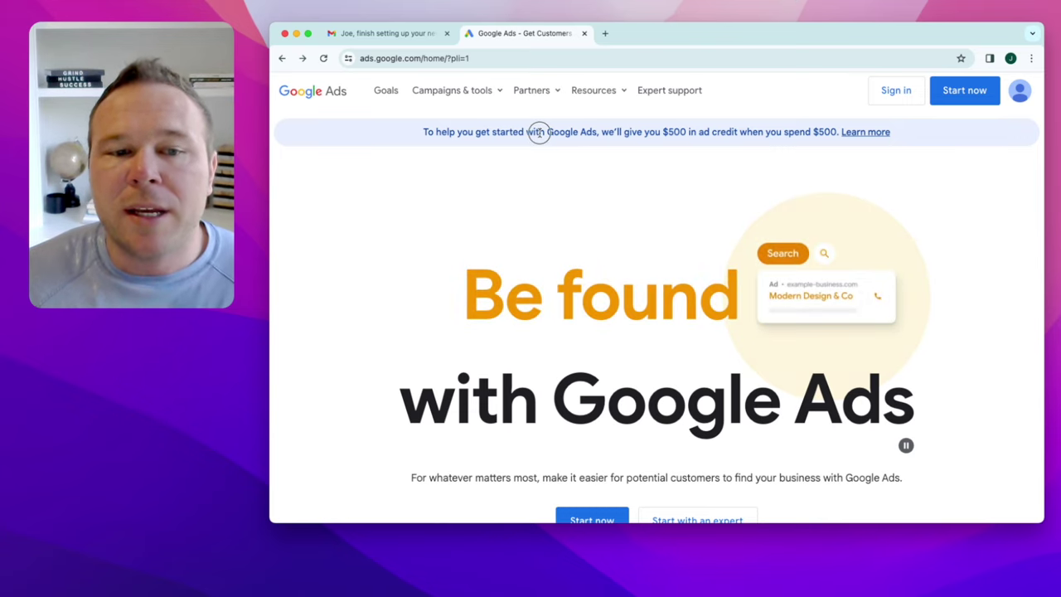
{"action": "triple_click", "coordinate": [533, 130]}
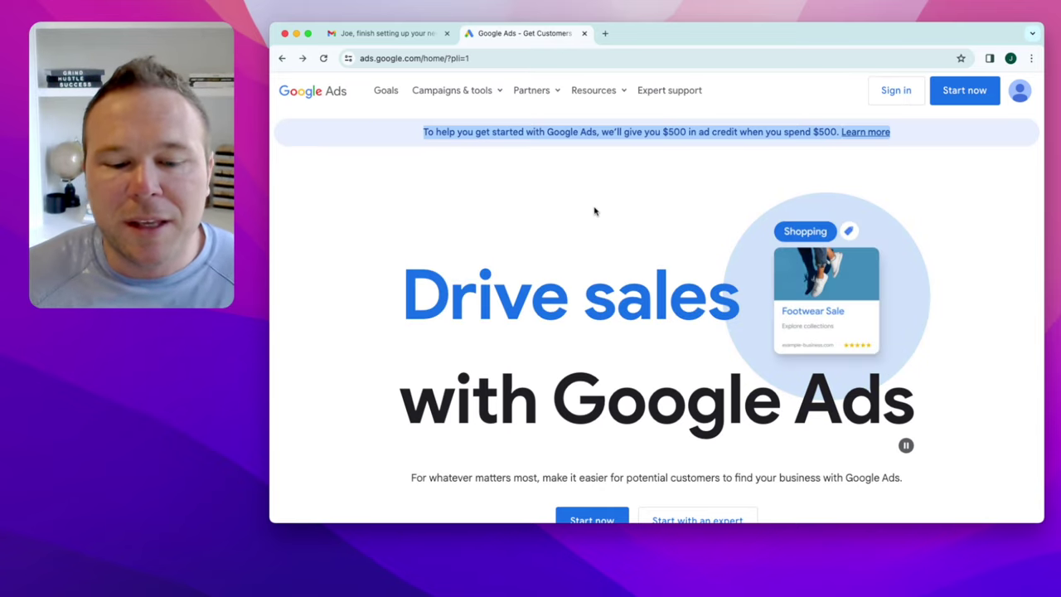
{"action": "scroll", "coordinate": [599, 216], "scroll_direction": "down", "scroll_amount": 2}
{"action": "scroll", "coordinate": [609, 245], "scroll_direction": "down", "scroll_amount": 1}
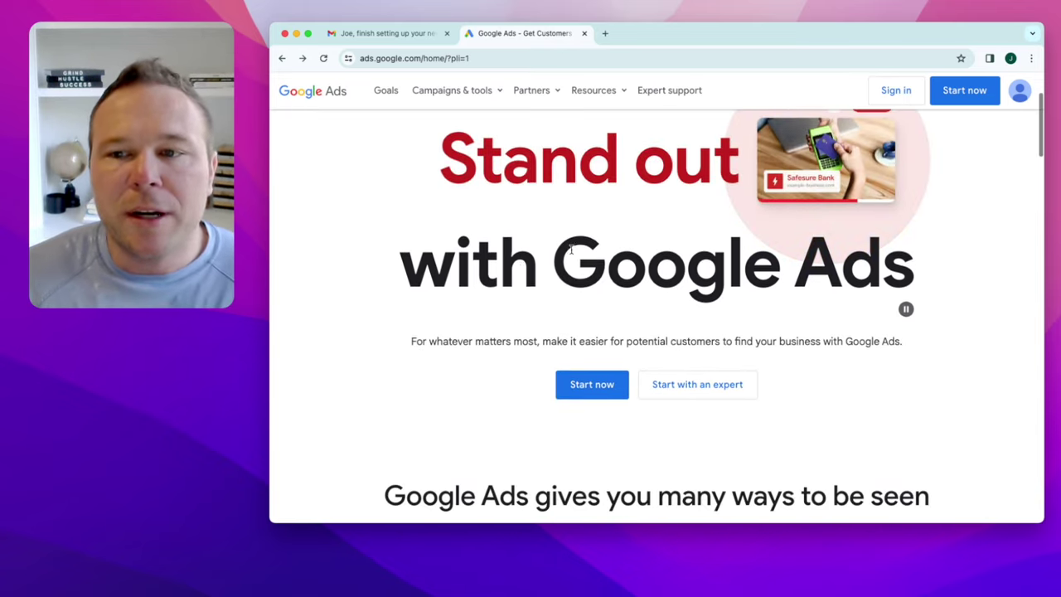
{"action": "left_click", "coordinate": [601, 396]}
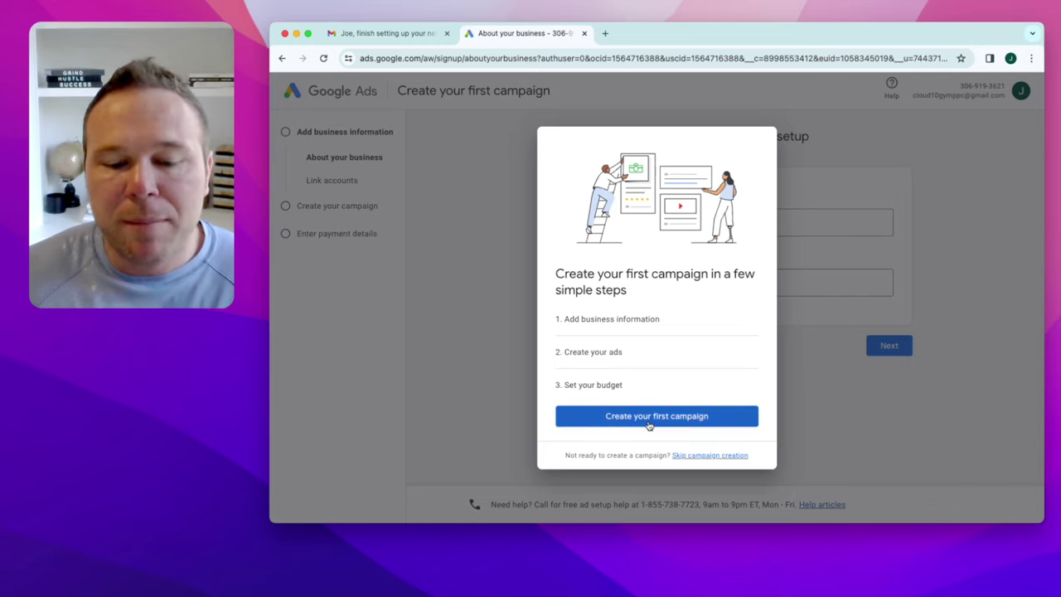
Step: Highlight the skip-campaign note and skip creating the first campaign
{"action": "left_click_drag", "start_coordinate": [566, 454], "coordinate": [764, 461]}
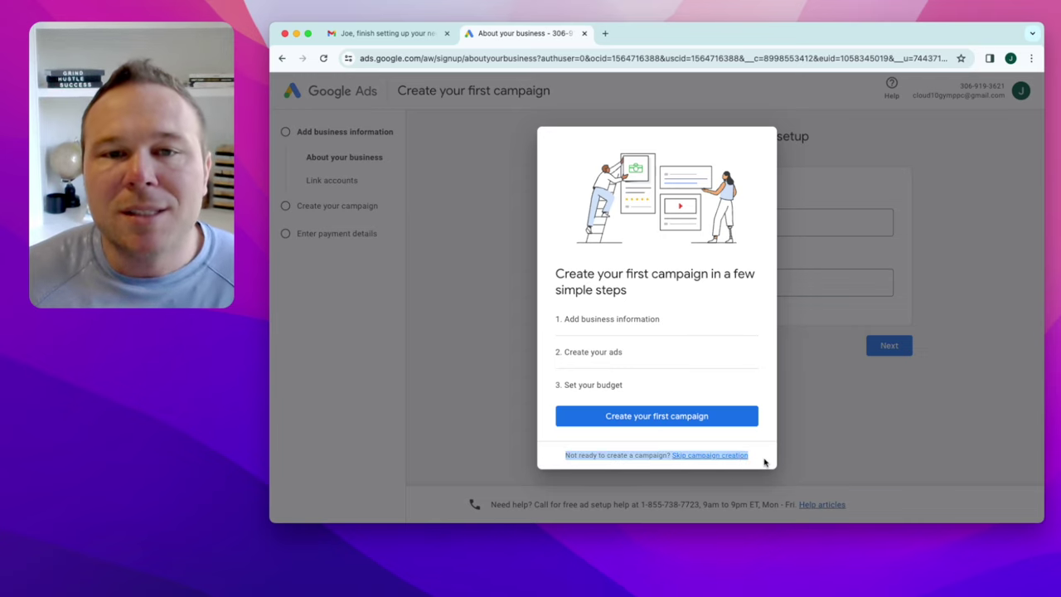
{"action": "left_click", "coordinate": [730, 460]}
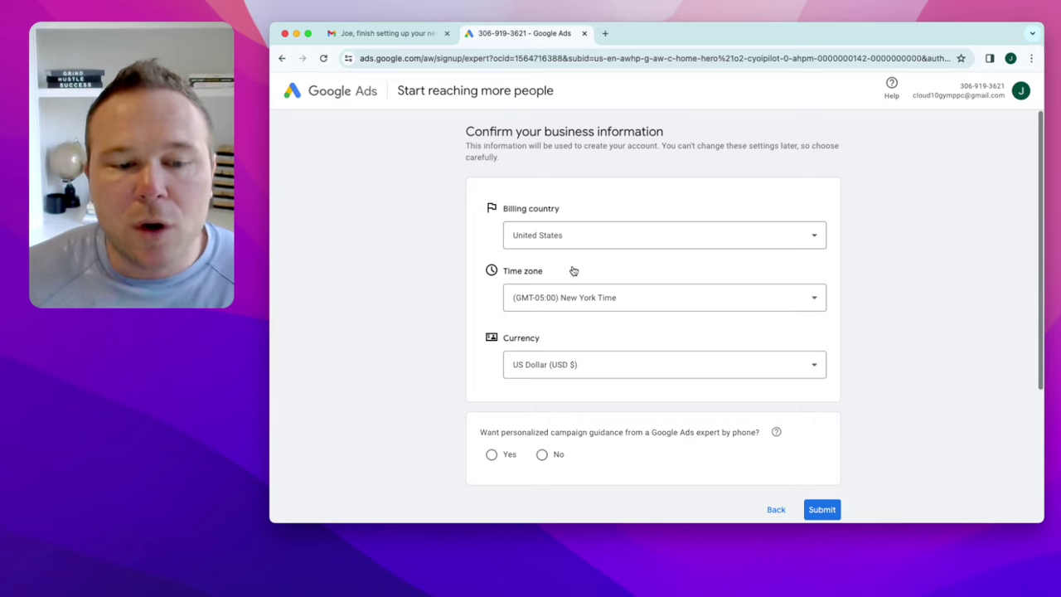
Step: Decline expert phone guidance, submit United States, New York time and USD, and enter the account
{"action": "scroll", "coordinate": [556, 382], "scroll_direction": "down", "scroll_amount": 1}
{"action": "left_click", "coordinate": [544, 401]}
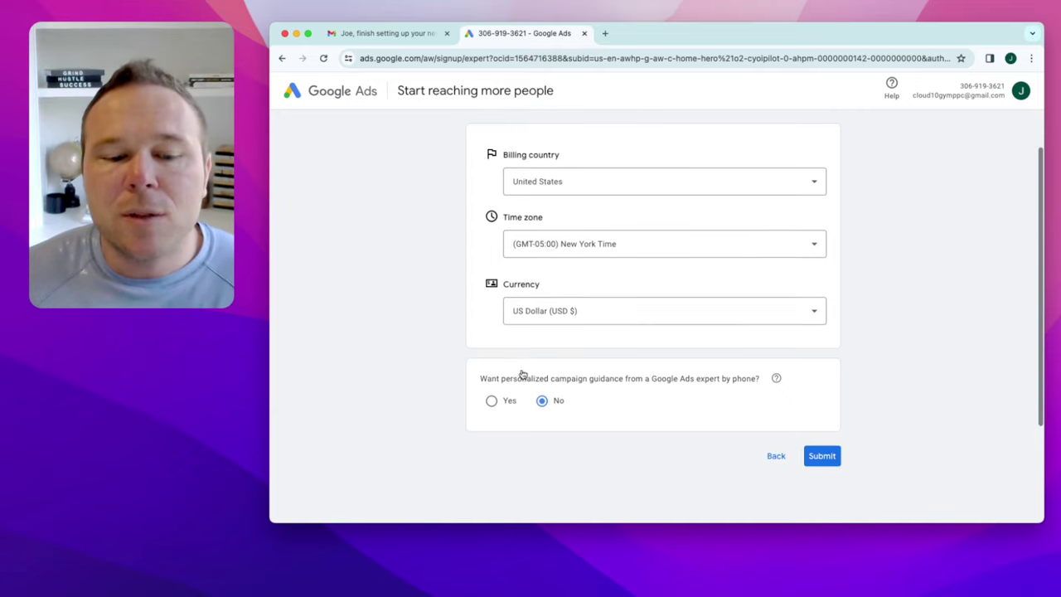
{"action": "left_click_drag", "start_coordinate": [647, 378], "coordinate": [729, 378]}
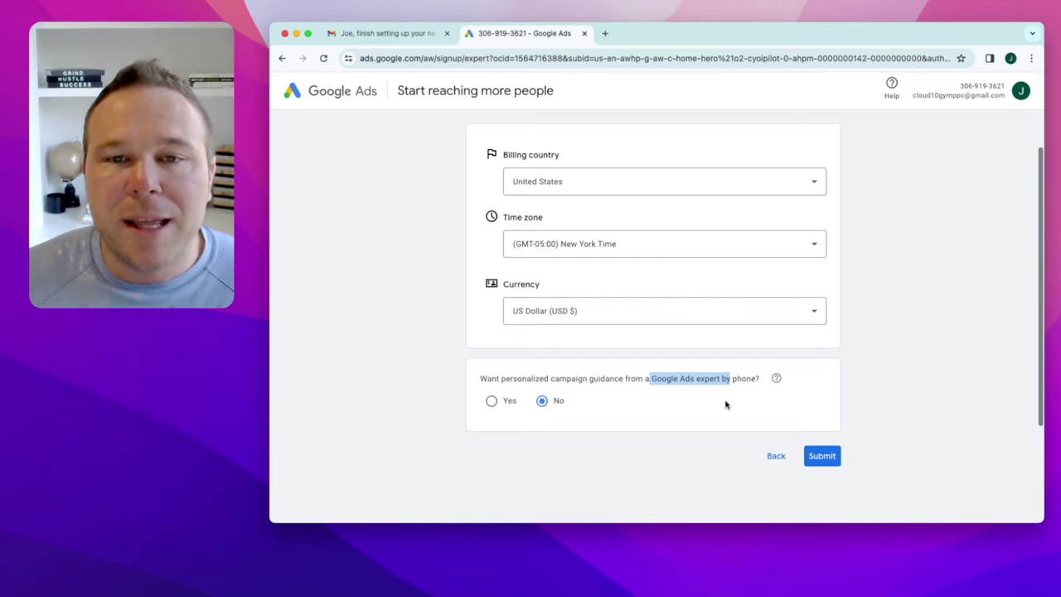
{"action": "left_click", "coordinate": [725, 405]}
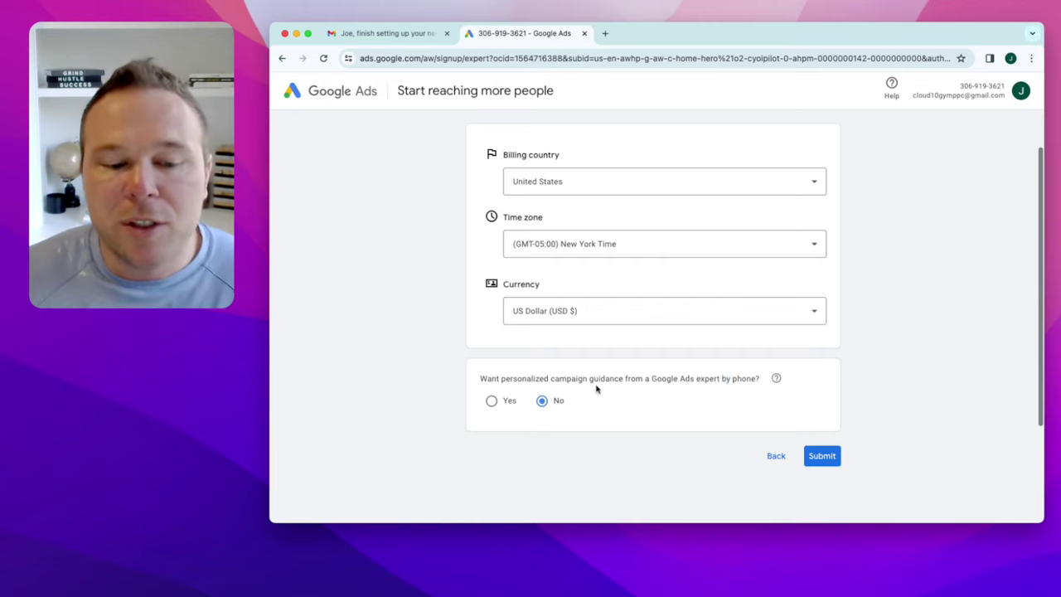
{"action": "left_click", "coordinate": [821, 456]}
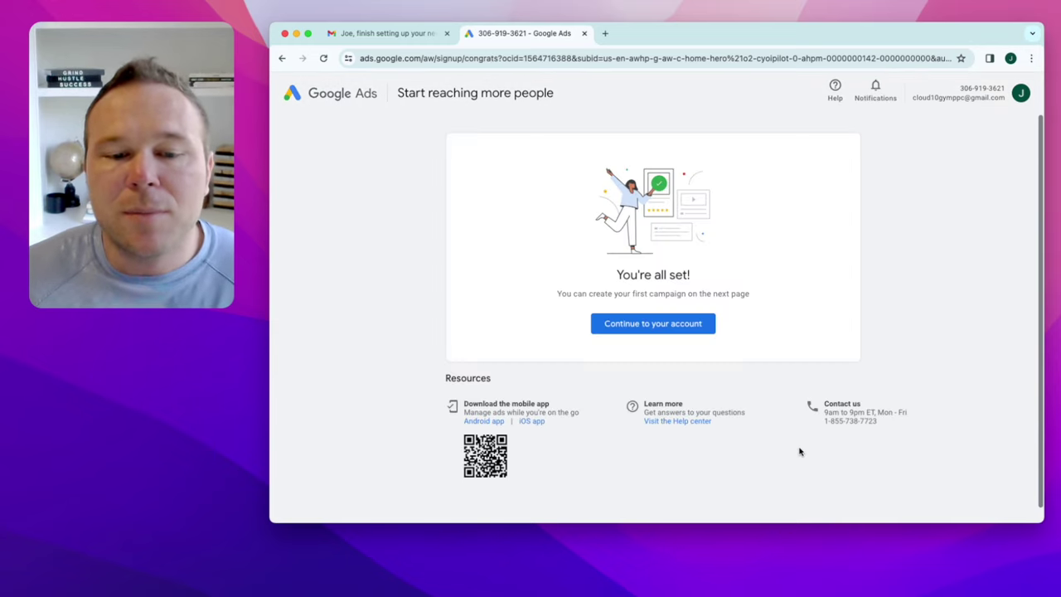
{"action": "left_click", "coordinate": [652, 325]}
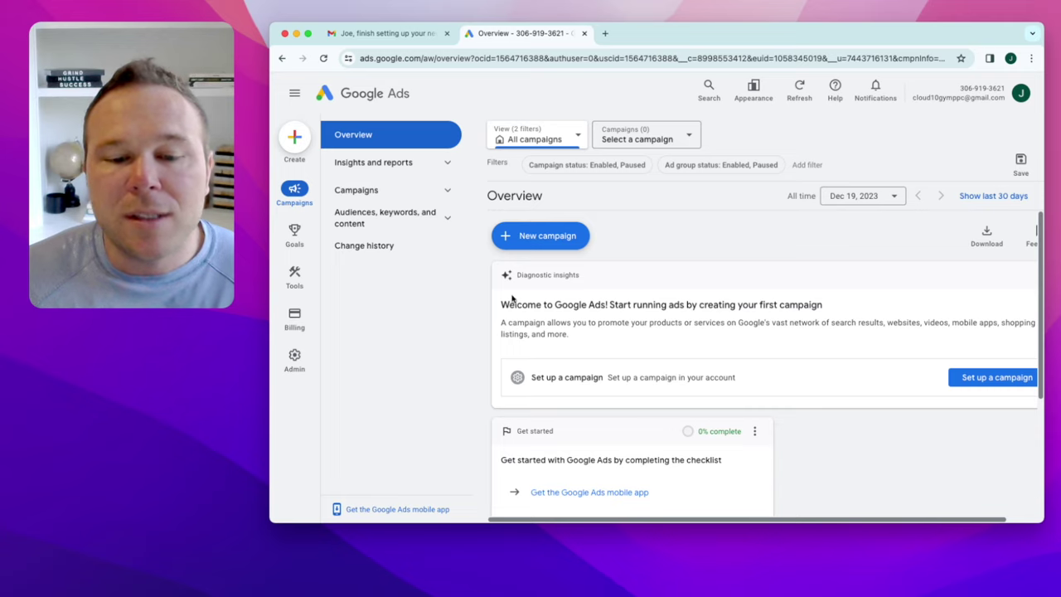
Step: Highlight the Overview page's welcome message about creating the first campaign
{"action": "left_click_drag", "start_coordinate": [602, 306], "coordinate": [819, 329]}
{"action": "scroll", "coordinate": [819, 329], "scroll_direction": "down", "scroll_amount": 3}
{"action": "scroll", "coordinate": [820, 329], "scroll_direction": "up", "scroll_amount": 3}
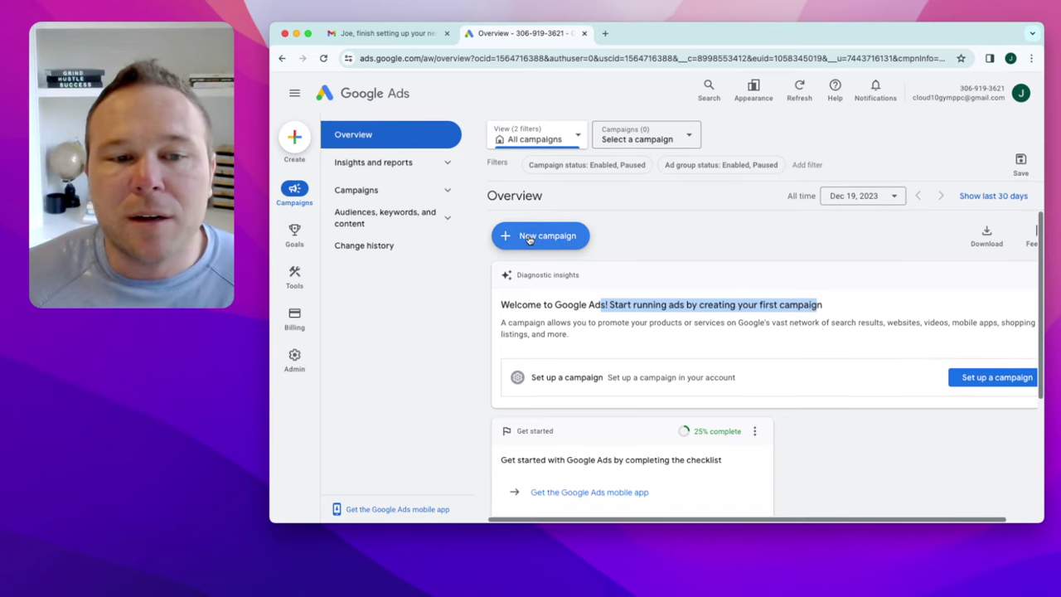
{"action": "scroll", "coordinate": [529, 239], "scroll_direction": "down", "scroll_amount": 3}
{"action": "scroll", "coordinate": [529, 239], "scroll_direction": "up", "scroll_amount": 3}
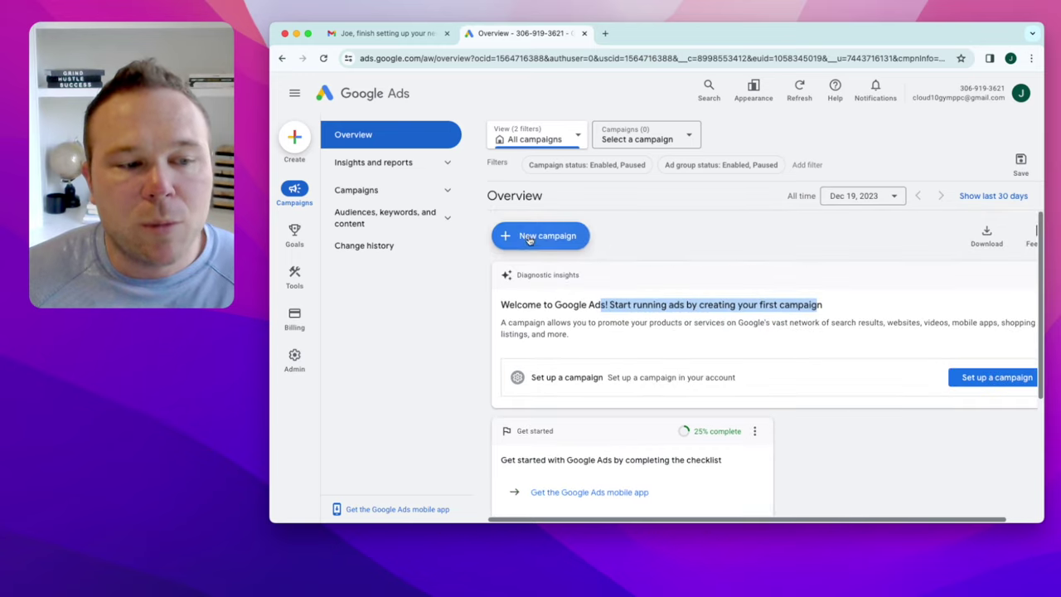
Step: Expand Insights and reports and Campaigns, then reveal the Planning tools under Tools
{"action": "left_click", "coordinate": [447, 164]}
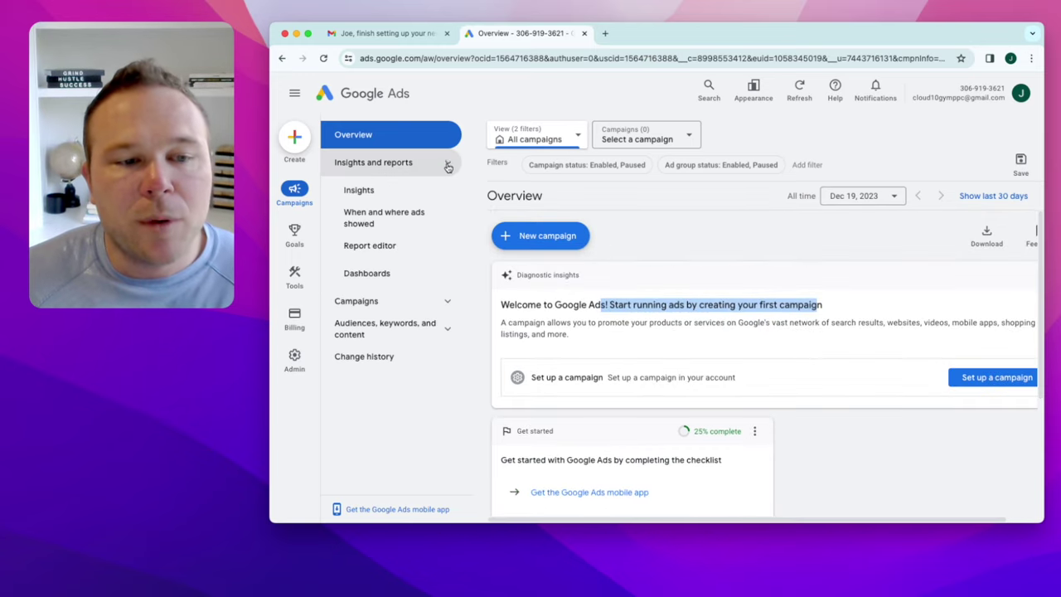
{"action": "left_click", "coordinate": [441, 305]}
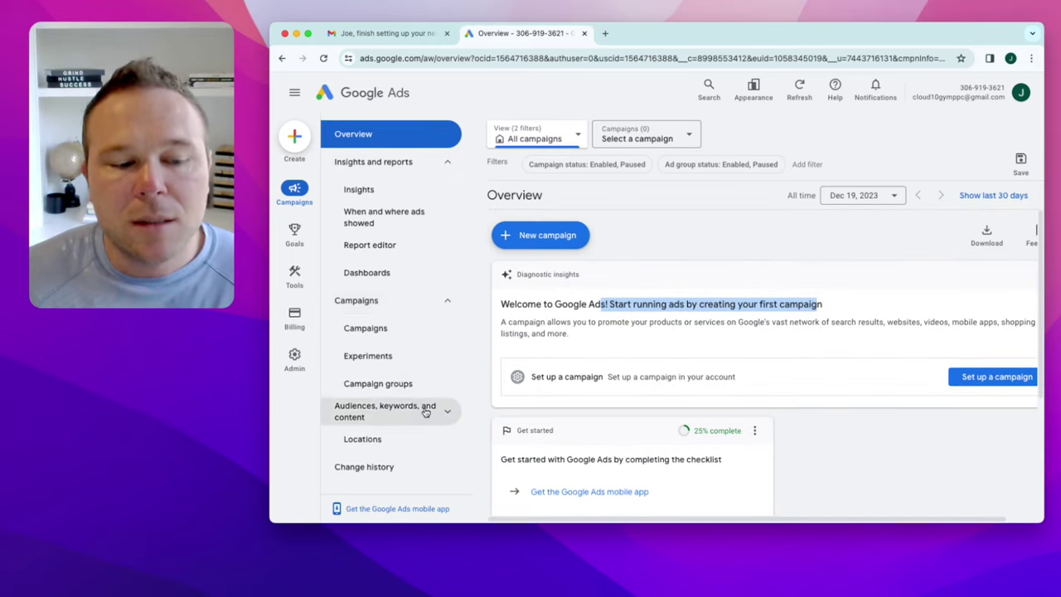
{"action": "mouse_move", "coordinate": [296, 358]}
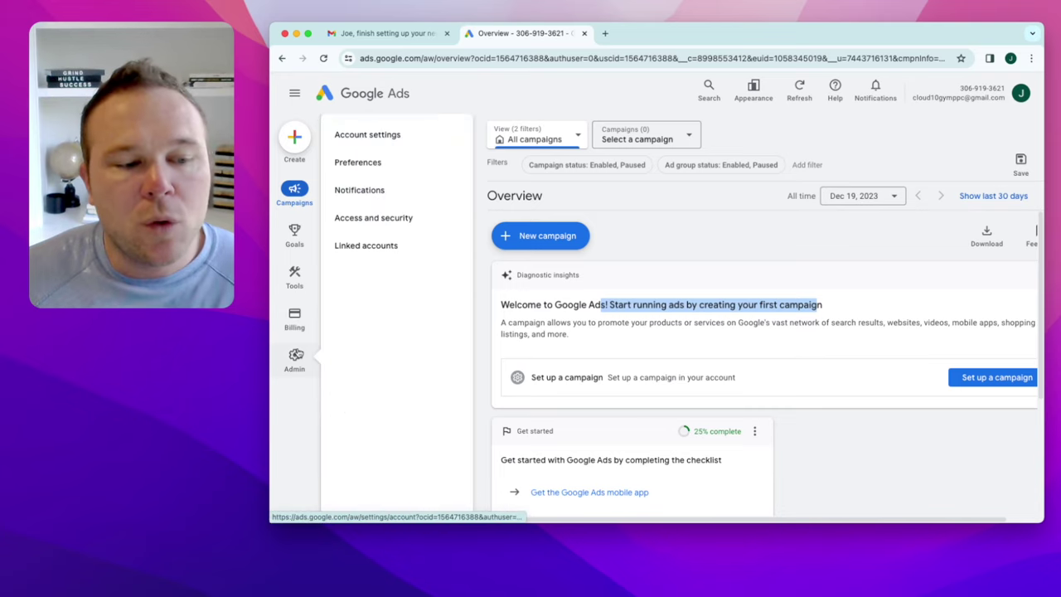
{"action": "mouse_move", "coordinate": [294, 241]}
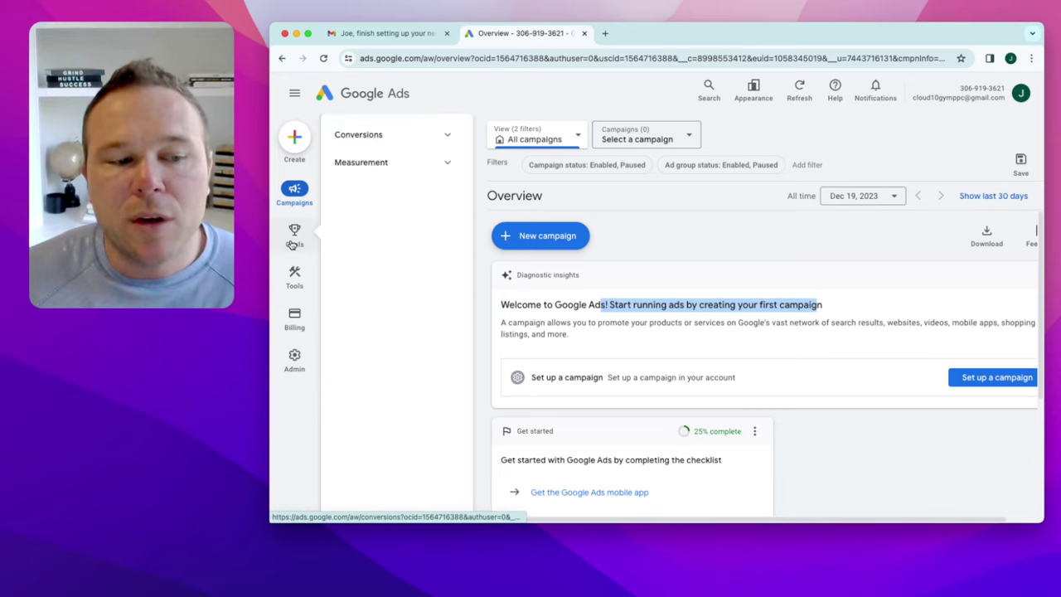
{"action": "mouse_move", "coordinate": [286, 286]}
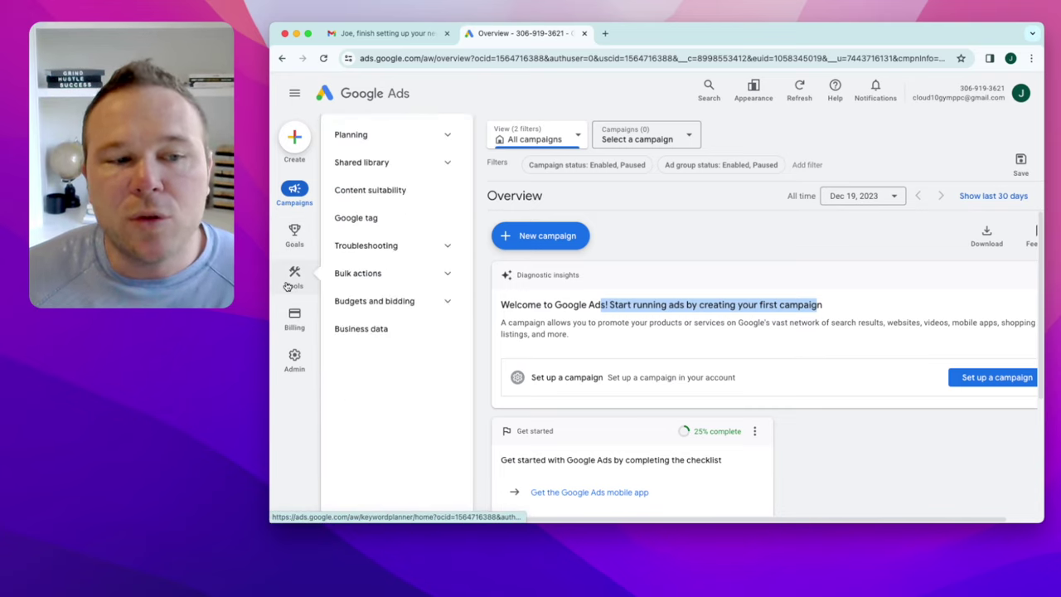
{"action": "left_click", "coordinate": [436, 138]}
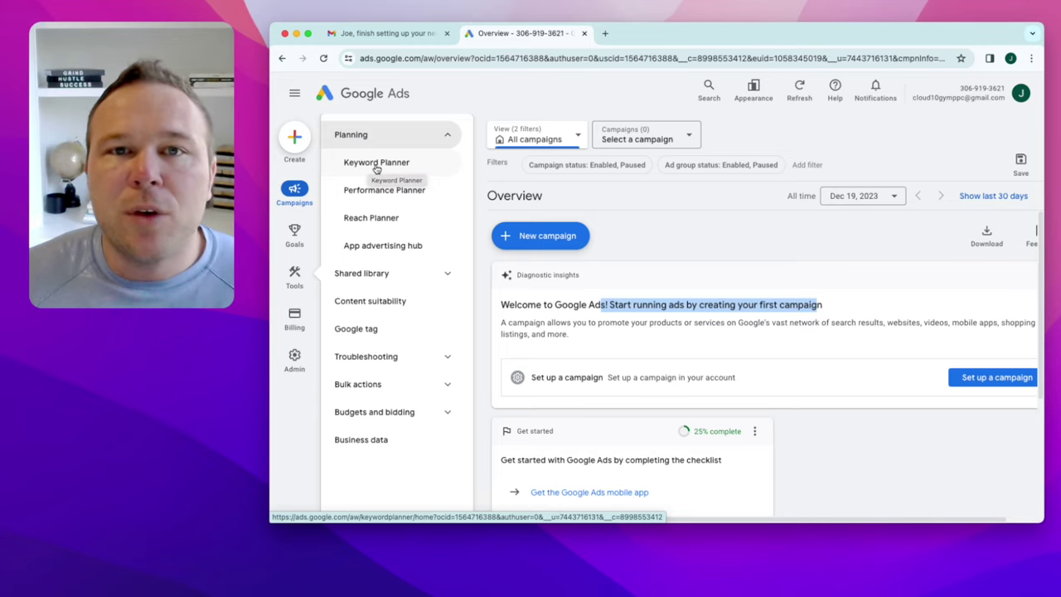
Step: Open Keyword Planner, dismiss the updates notice, and start Discover new keywords
{"action": "left_click", "coordinate": [374, 165]}
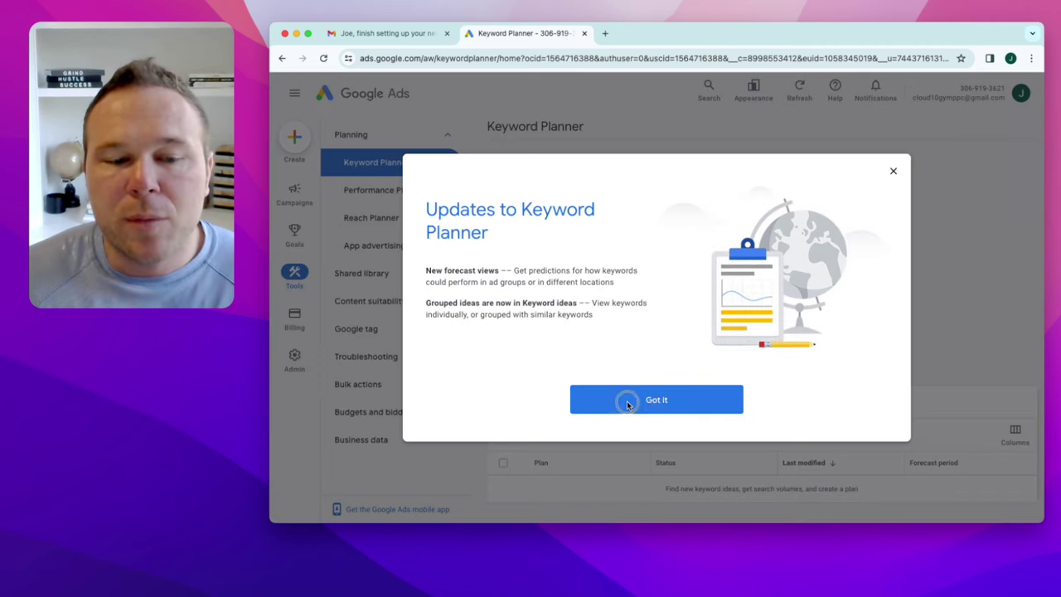
{"action": "left_click", "coordinate": [628, 406]}
{"action": "left_click", "coordinate": [572, 255]}
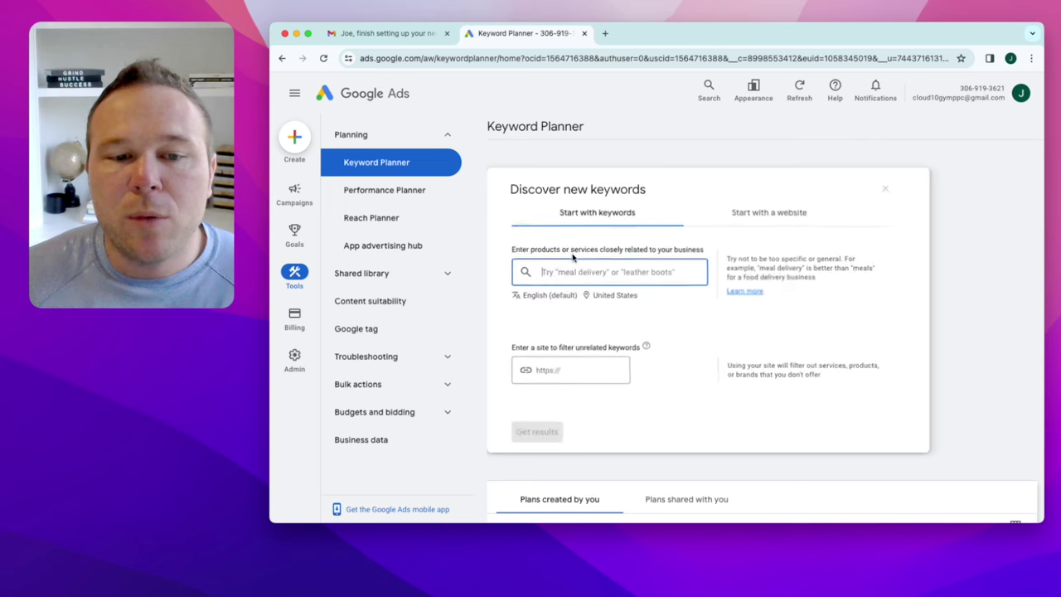
{"action": "left_click", "coordinate": [564, 372]}
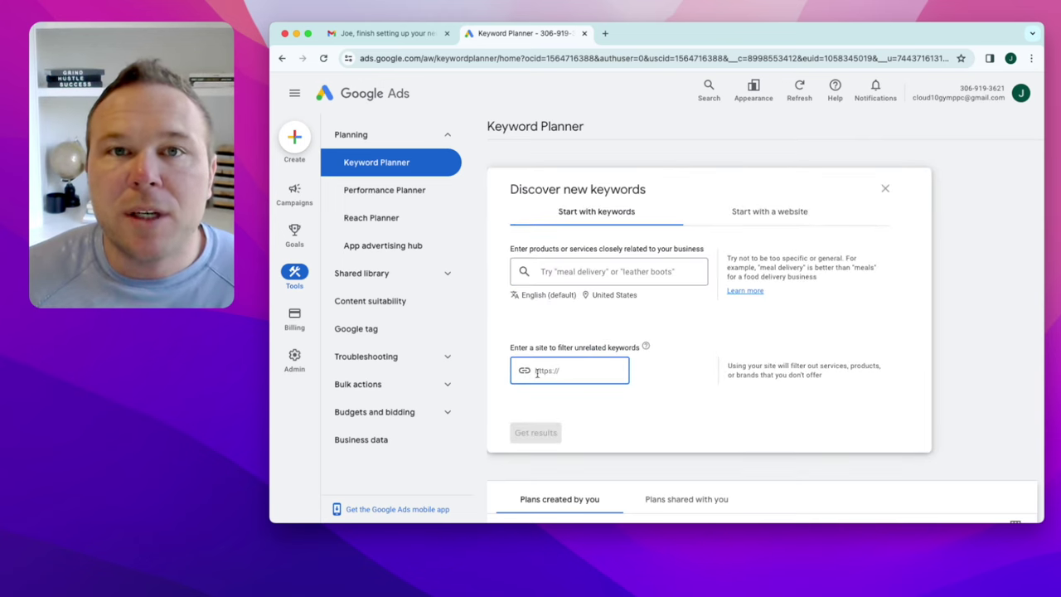
Step: Get keyword ideas for the seeds 'Gym Near Me' and 'Gym in Tampa'
{"action": "left_click", "coordinate": [580, 271]}
{"action": "type", "text": "Gym Nea"}
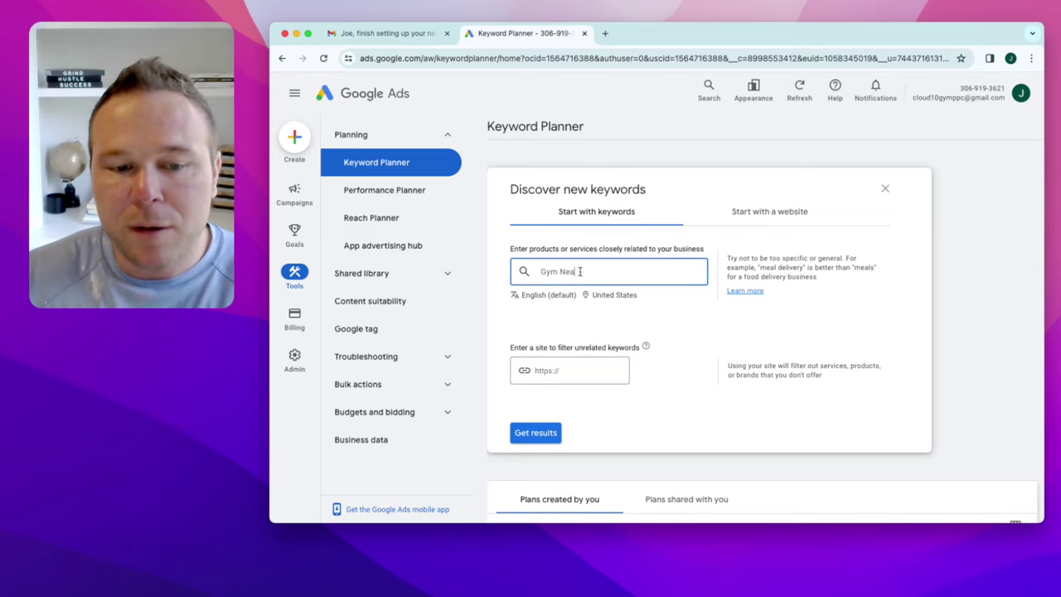
{"action": "type", "text": "r Me"}
{"action": "key", "text": "Return"}
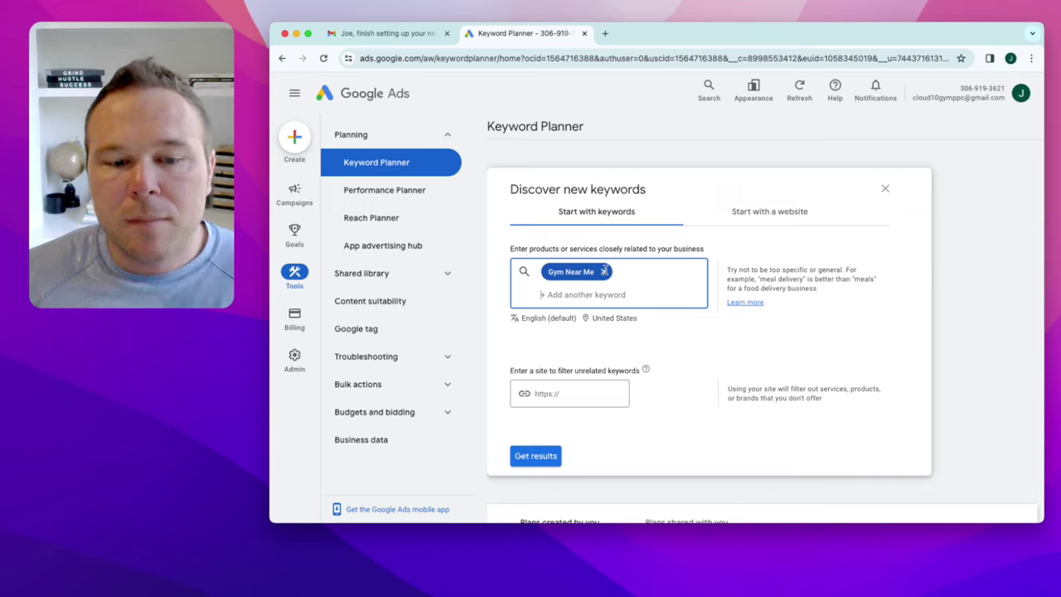
{"action": "type", "text": "Gym in T"}
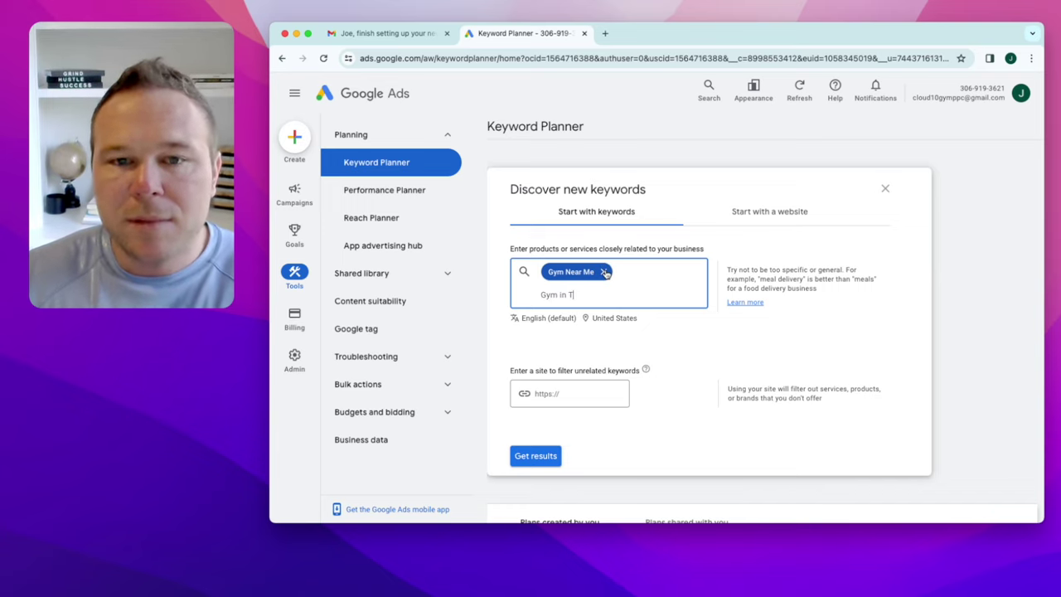
{"action": "type", "text": "ampa"}
{"action": "key", "text": "Return"}
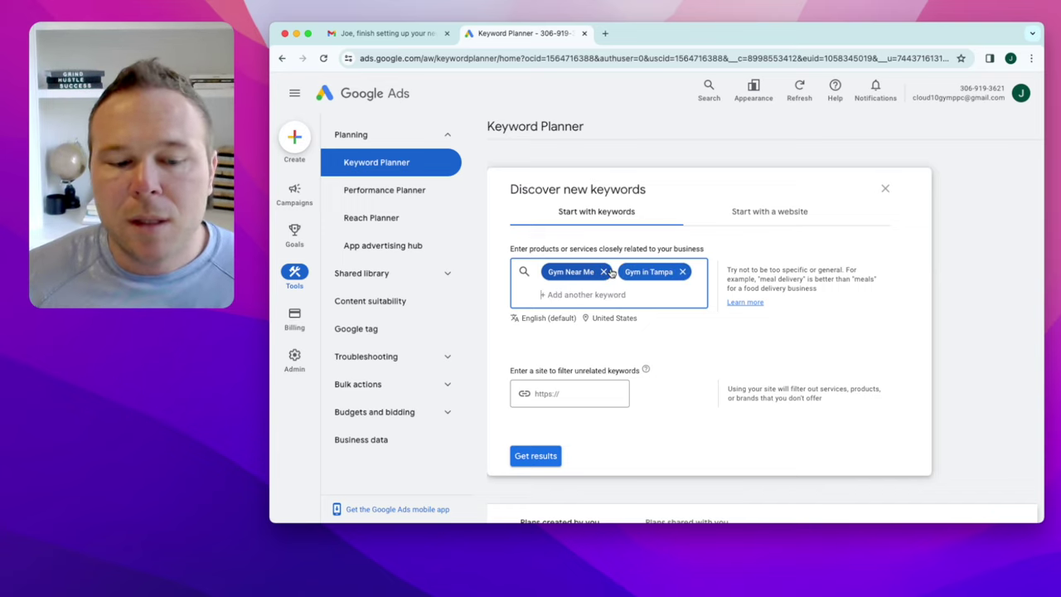
{"action": "left_click", "coordinate": [536, 456]}
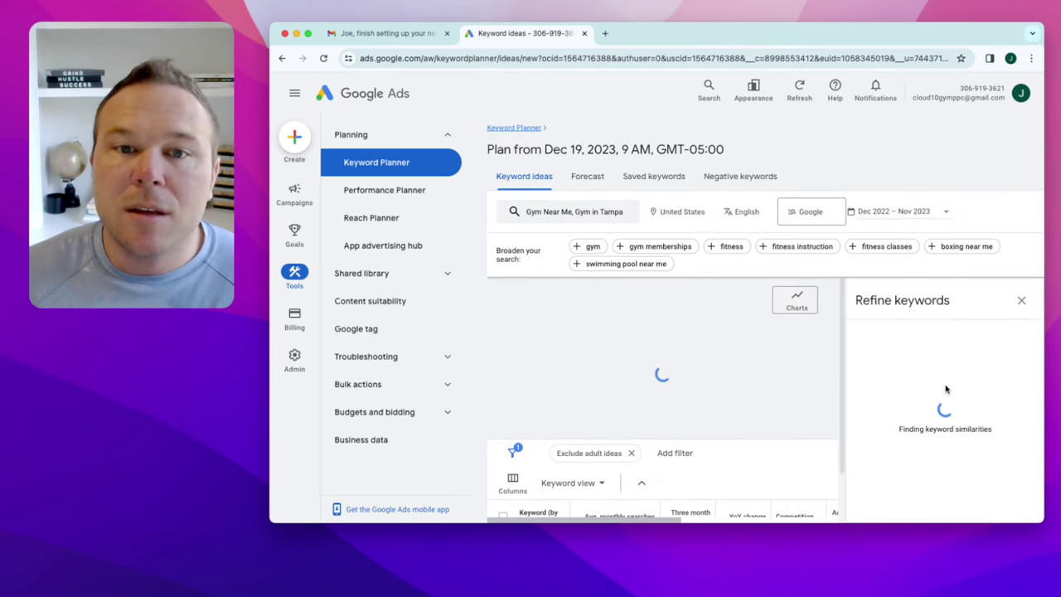
Step: Close the Refine keywords panel, review the ideas table's bid columns, then go to Performance Planner
{"action": "left_click", "coordinate": [1020, 303]}
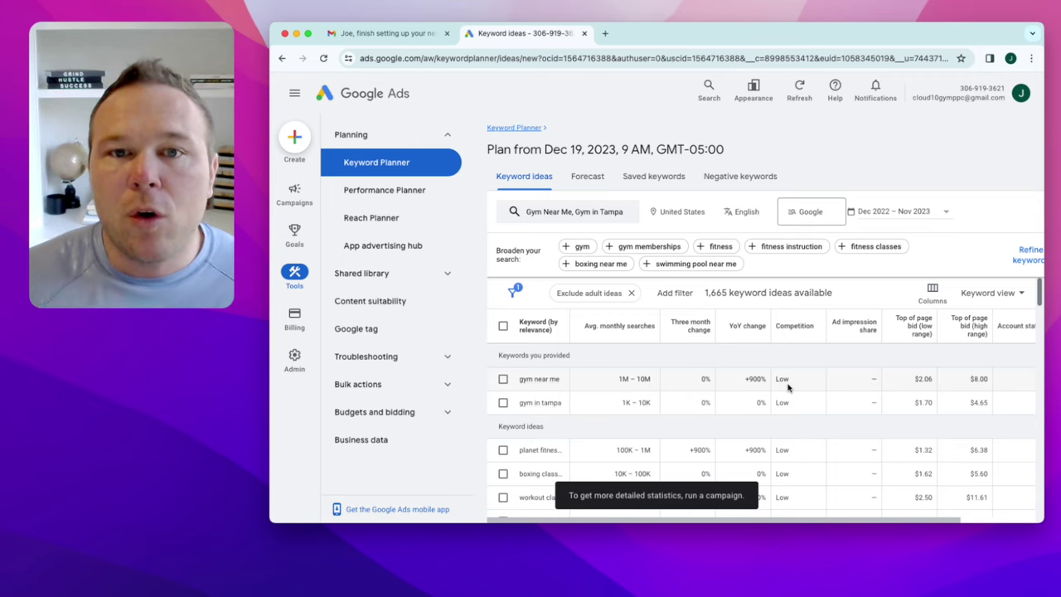
{"action": "scroll", "coordinate": [787, 388], "scroll_direction": "down", "scroll_amount": 2}
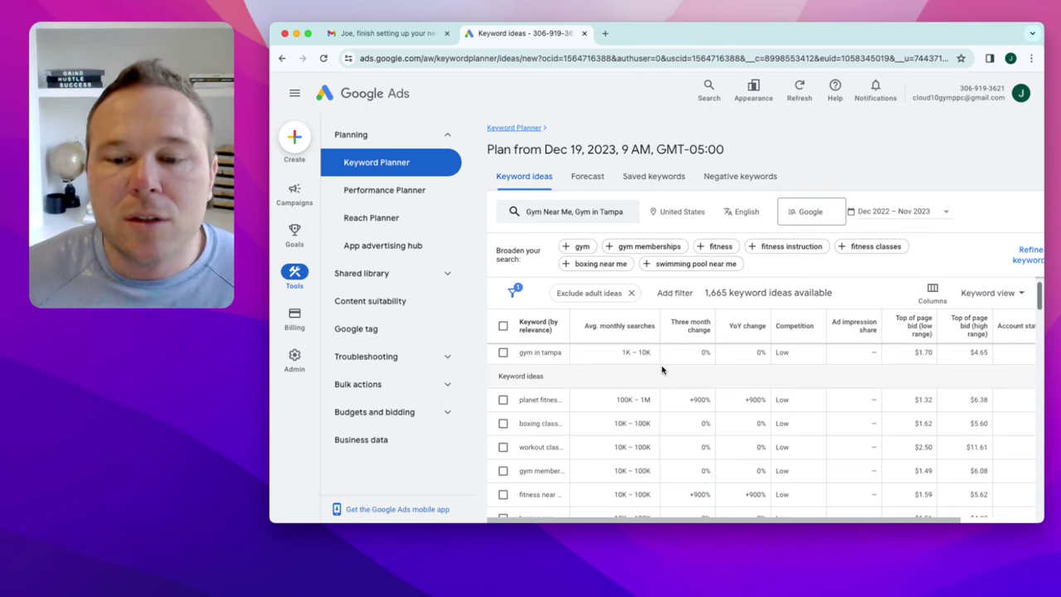
{"action": "scroll", "coordinate": [662, 370], "scroll_direction": "up", "scroll_amount": 1}
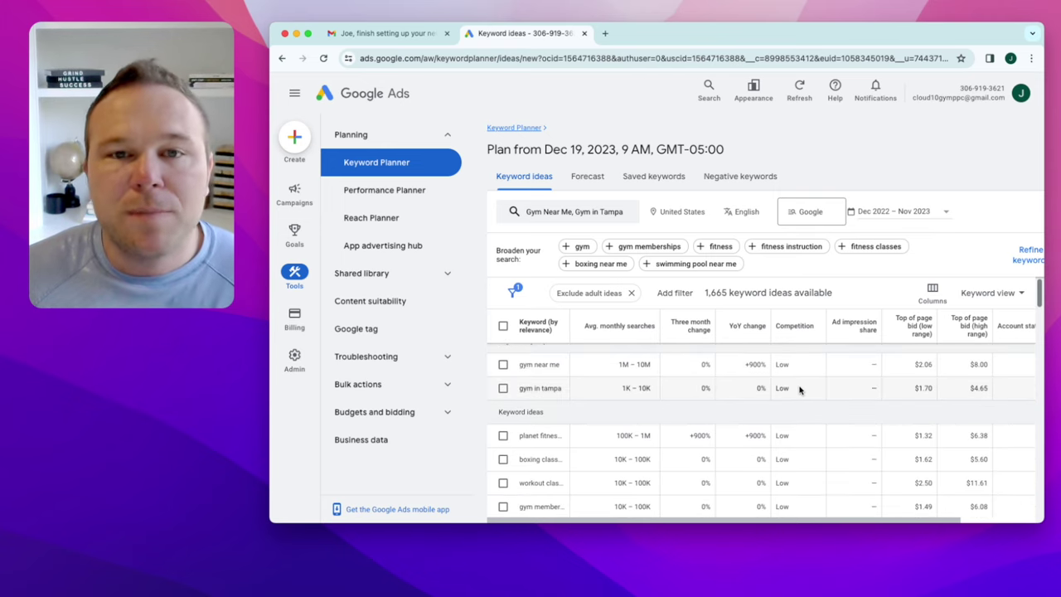
{"action": "scroll", "coordinate": [829, 382], "scroll_direction": "up", "scroll_amount": 1}
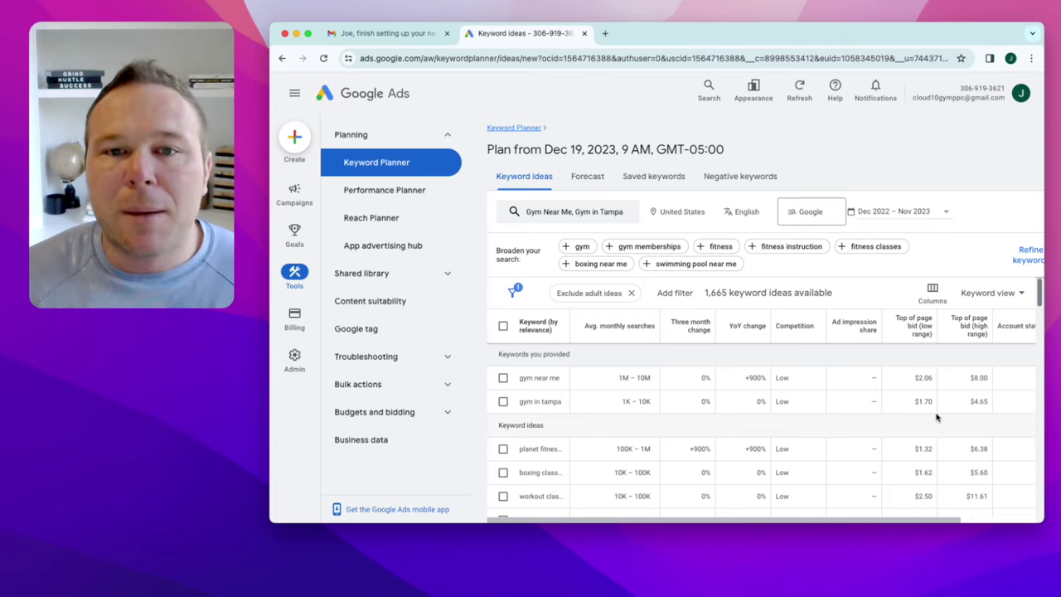
{"action": "left_click", "coordinate": [386, 199]}
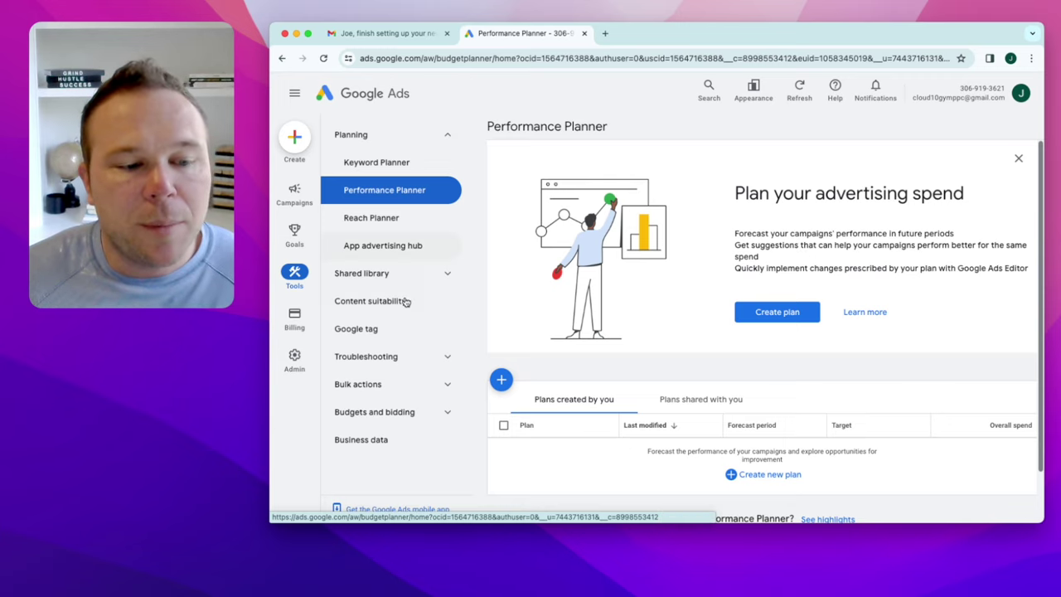
Step: Review the Untitled Google tag's configuration, its Ads conversion destination and settings list
{"action": "left_click", "coordinate": [373, 332]}
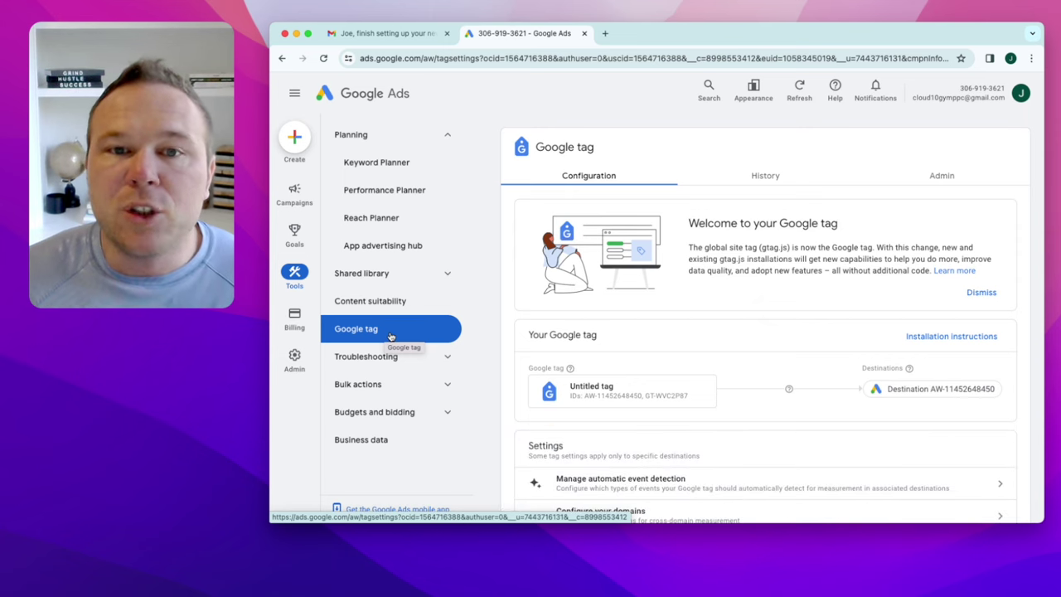
{"action": "scroll", "coordinate": [694, 317], "scroll_direction": "down", "scroll_amount": 1}
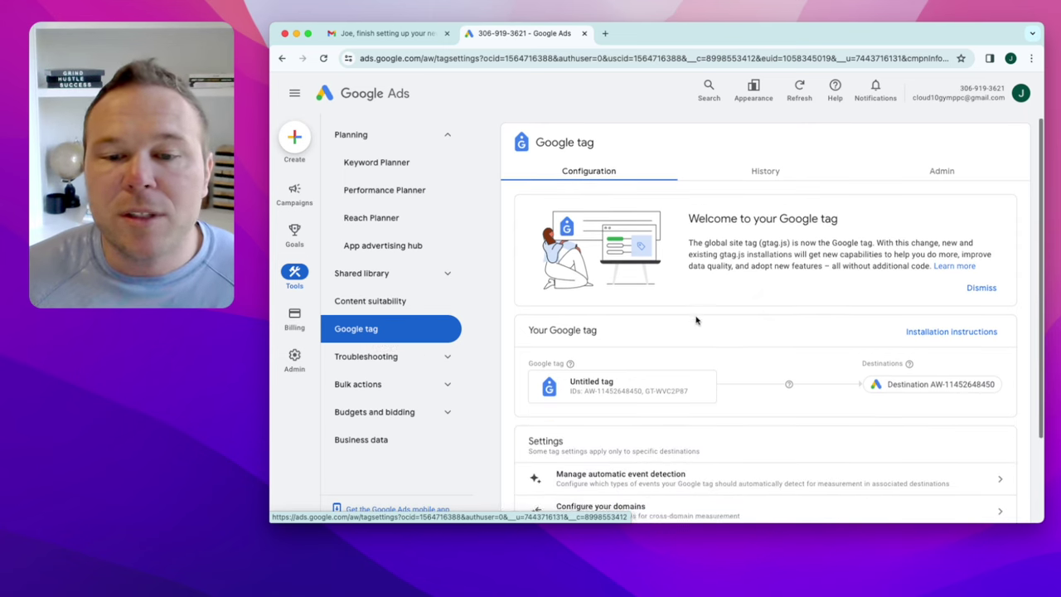
{"action": "scroll", "coordinate": [797, 257], "scroll_direction": "down", "scroll_amount": 3}
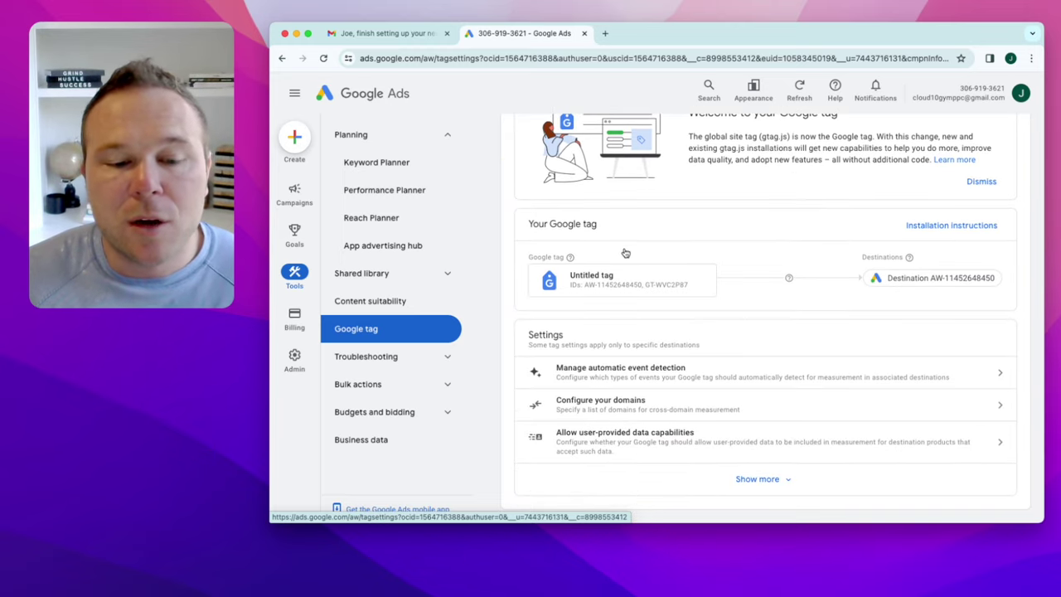
{"action": "scroll", "coordinate": [650, 374], "scroll_direction": "up", "scroll_amount": 3}
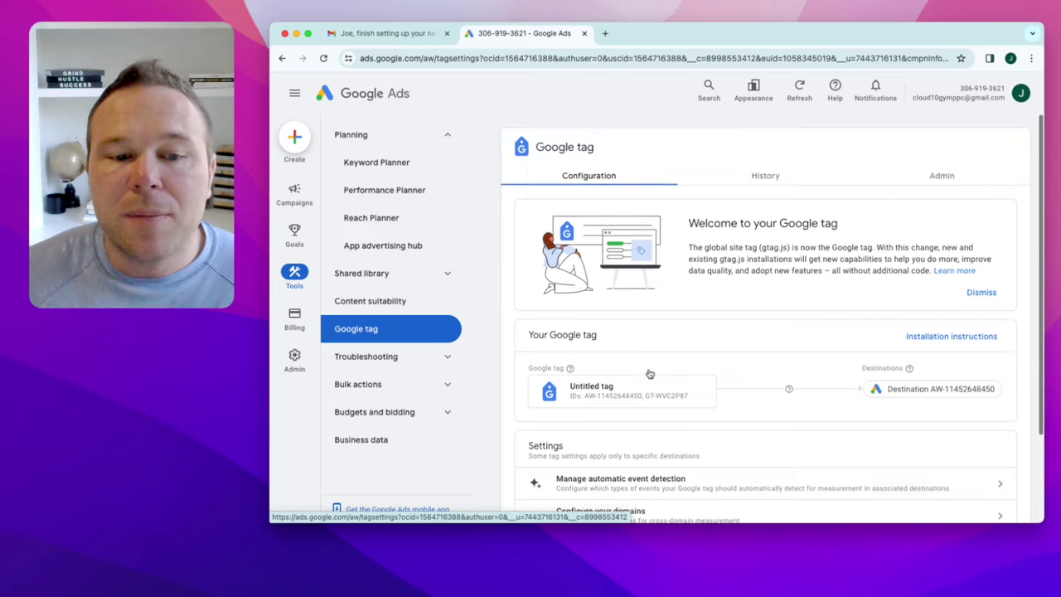
{"action": "scroll", "coordinate": [650, 374], "scroll_direction": "down", "scroll_amount": 3}
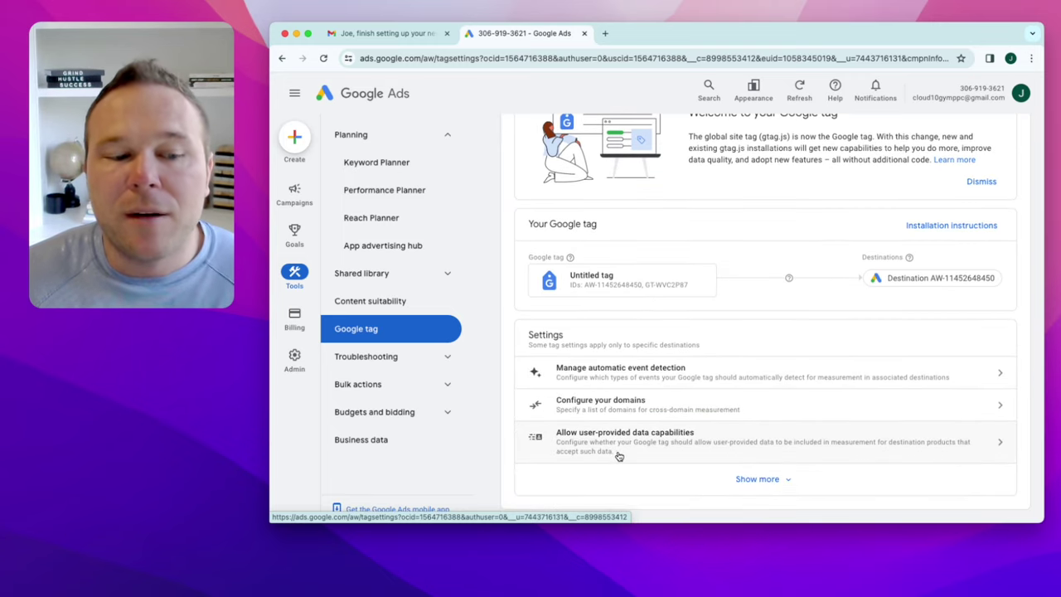
{"action": "scroll", "coordinate": [618, 459], "scroll_direction": "up", "scroll_amount": 3}
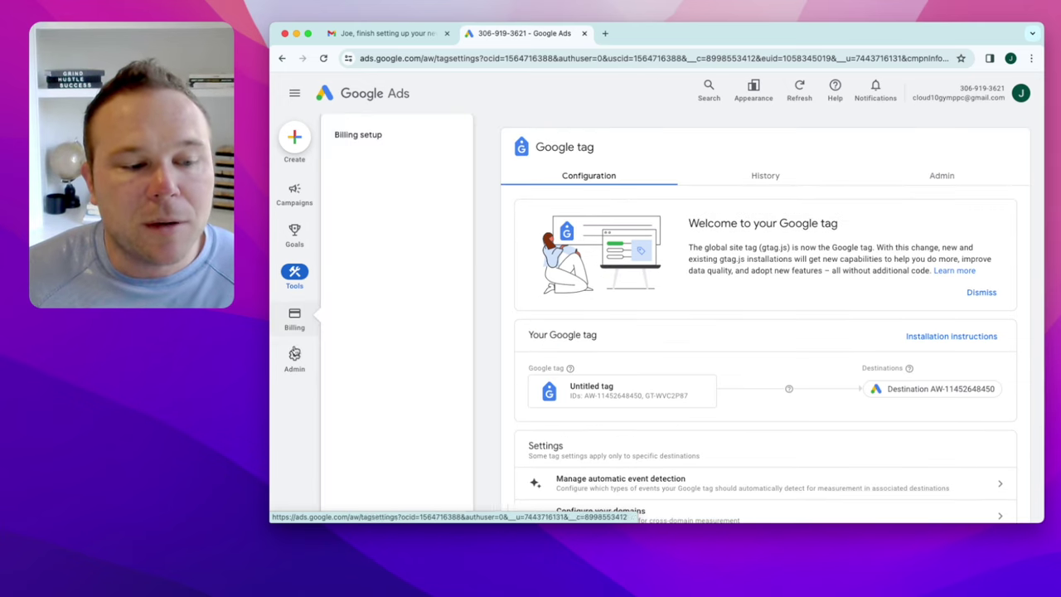
Step: Go to Admin > Linked accounts and browse linkable products such as GA4, Merchant Center and YouTube
{"action": "left_click", "coordinate": [296, 362]}
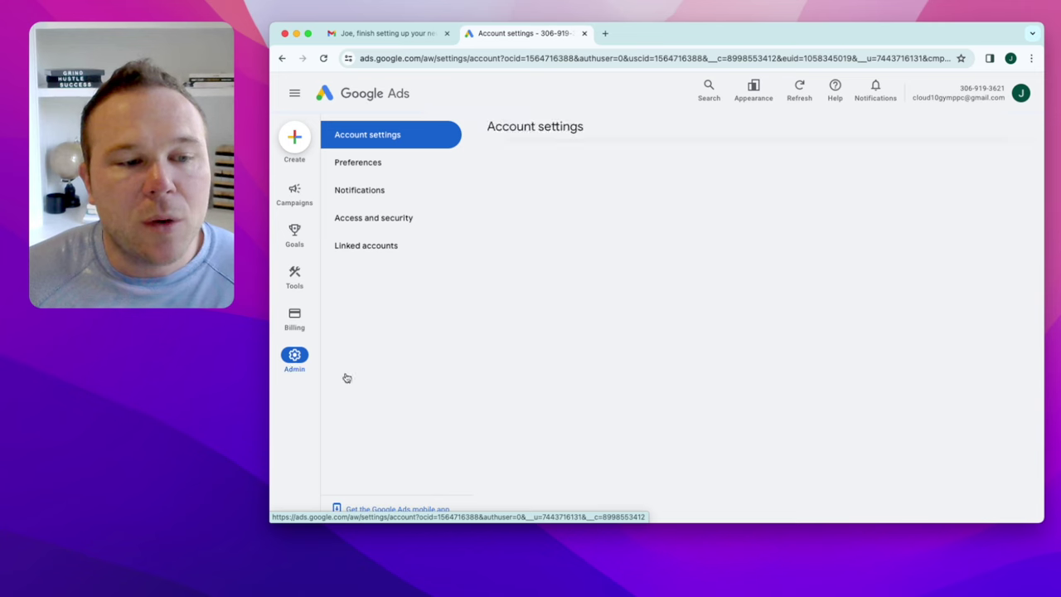
{"action": "left_click", "coordinate": [352, 247]}
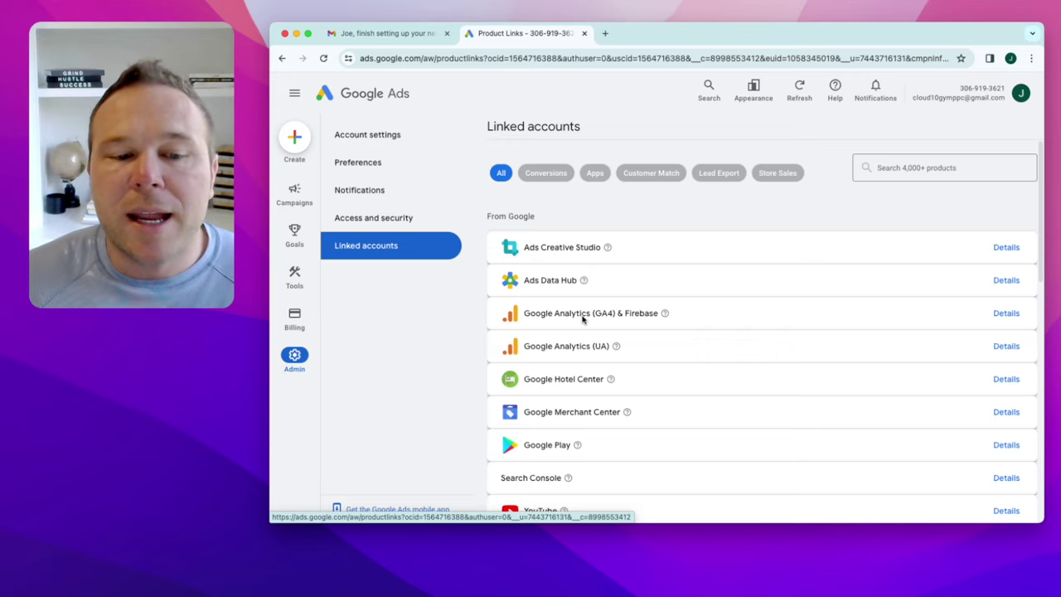
{"action": "scroll", "coordinate": [583, 319], "scroll_direction": "down", "scroll_amount": 3}
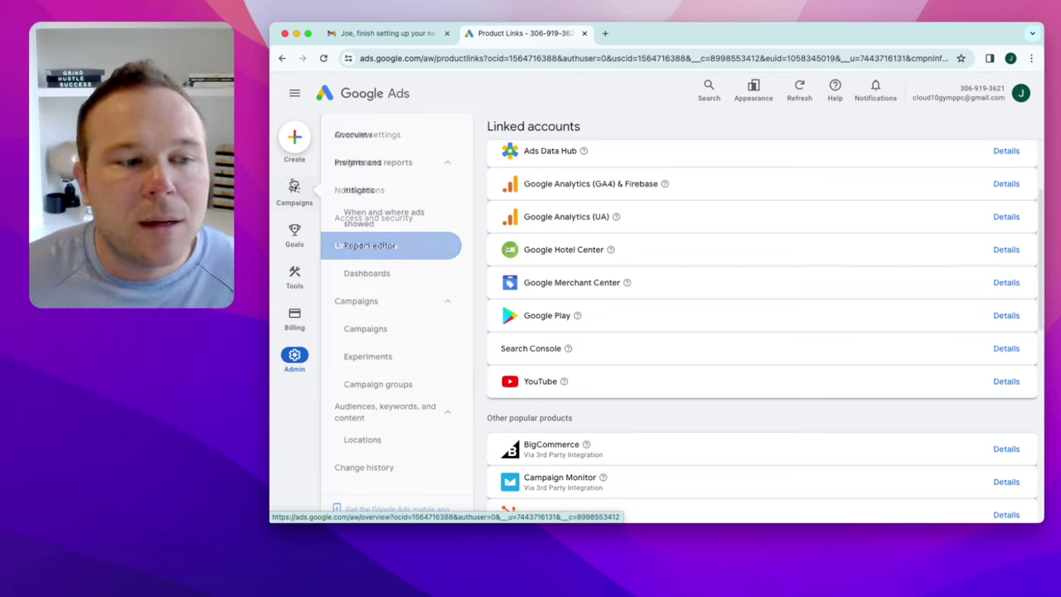
Step: Create a new campaign without a goal's guidance and choose Performance Max as its type
{"action": "left_click", "coordinate": [295, 145]}
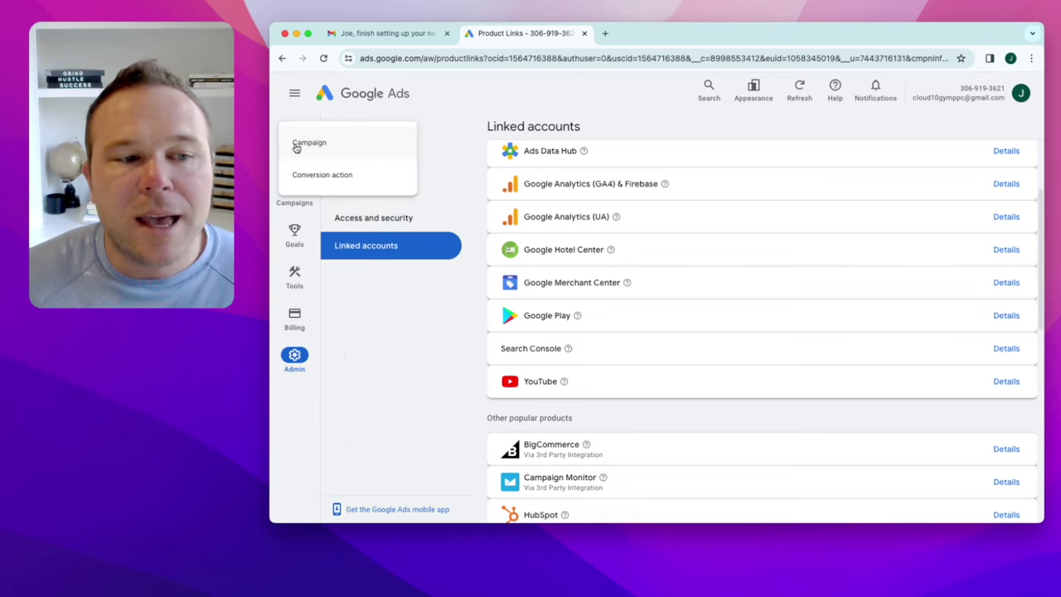
{"action": "left_click", "coordinate": [348, 146]}
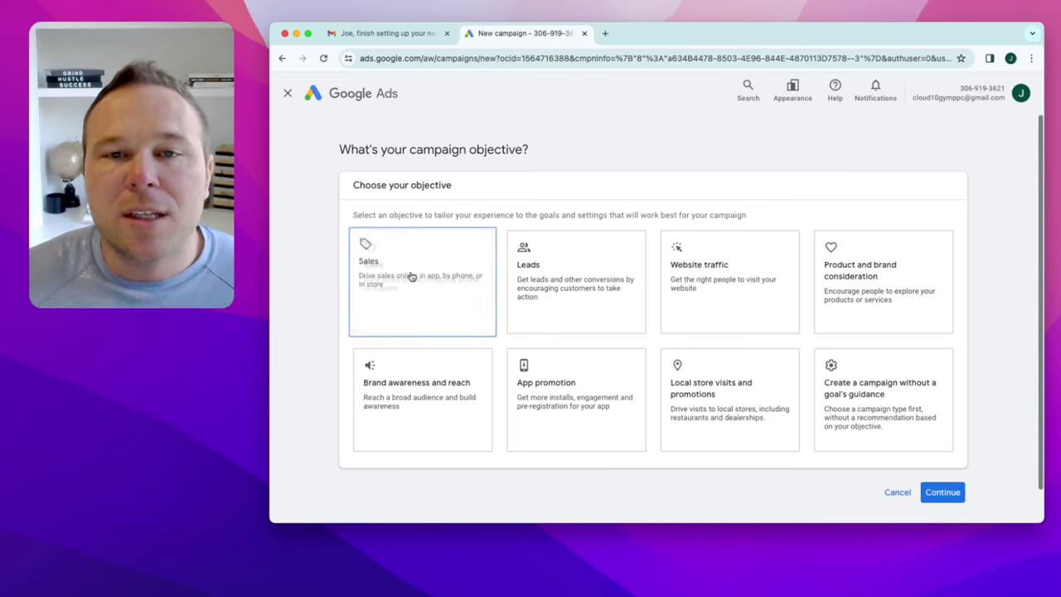
{"action": "left_click", "coordinate": [875, 398]}
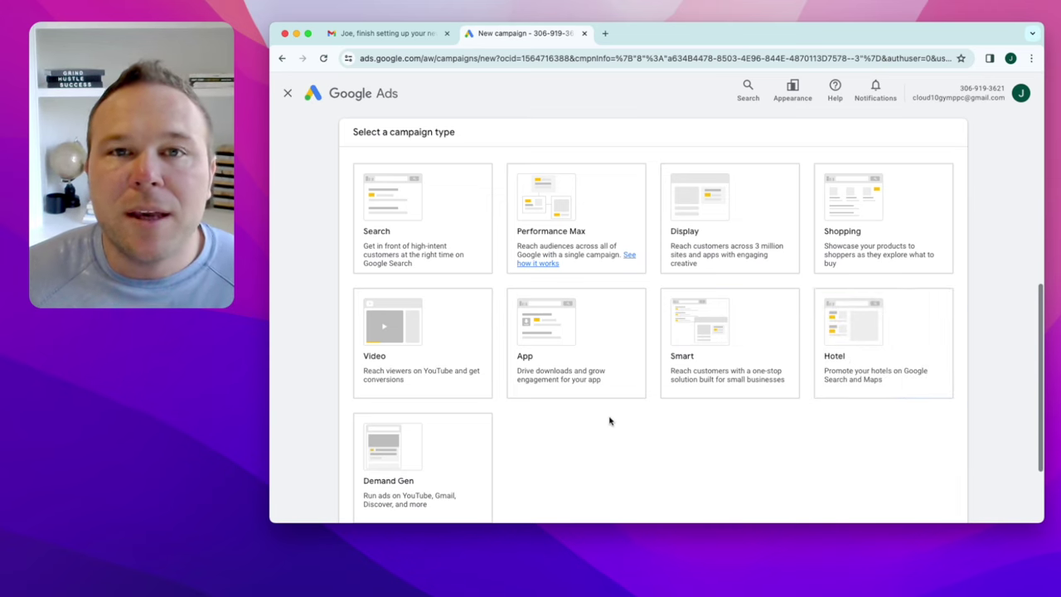
{"action": "scroll", "coordinate": [609, 421], "scroll_direction": "up", "scroll_amount": 5}
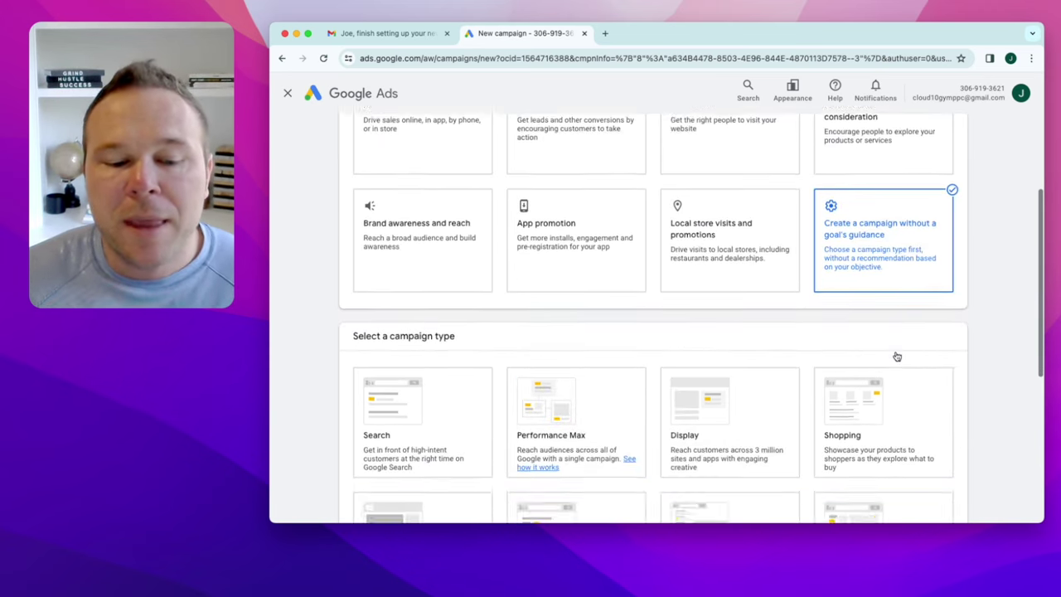
{"action": "scroll", "coordinate": [897, 357], "scroll_direction": "down", "scroll_amount": 5}
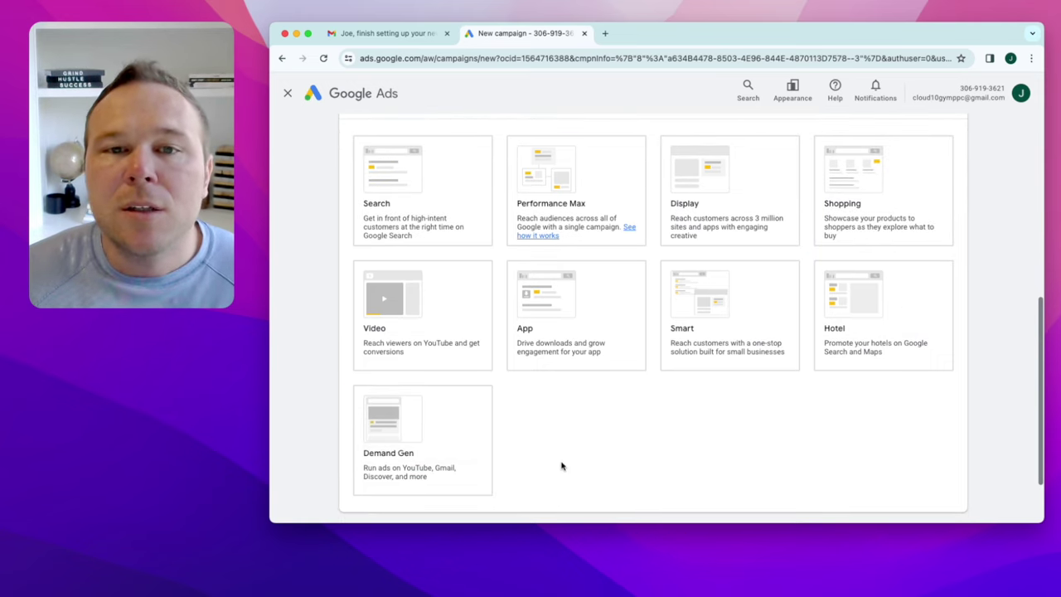
{"action": "left_click", "coordinate": [583, 207]}
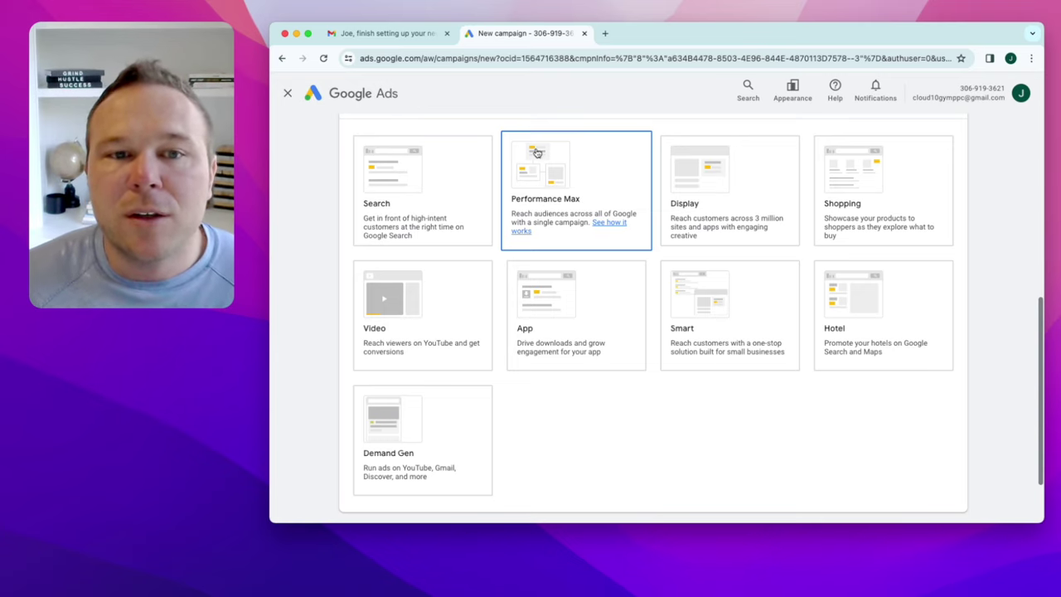
Step: In a new tab, preview the first and WordStream image results for 'pmax ad campaign'
{"action": "left_click", "coordinate": [605, 33]}
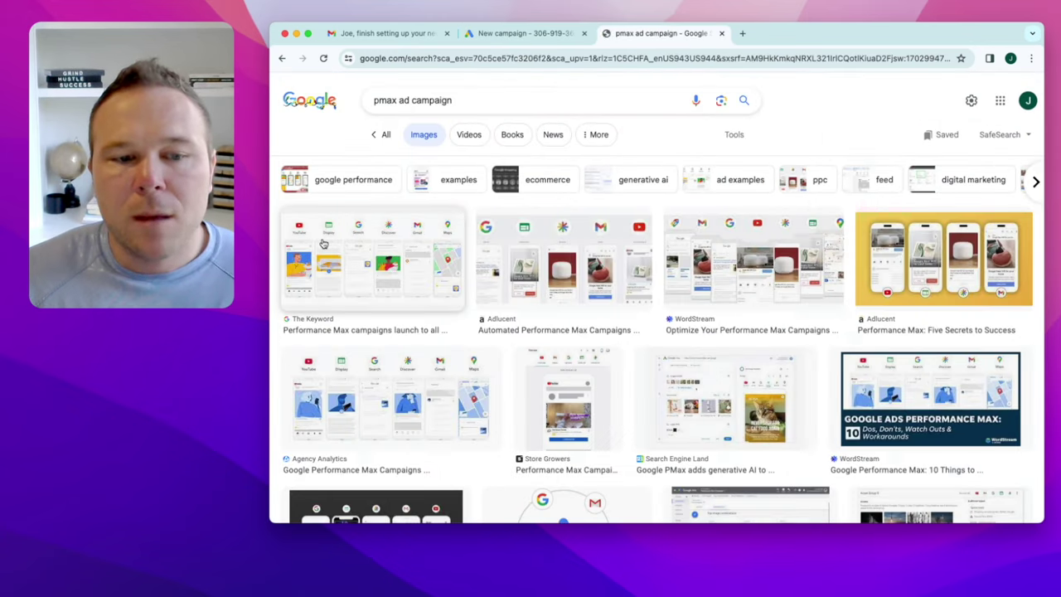
{"action": "left_click", "coordinate": [355, 268]}
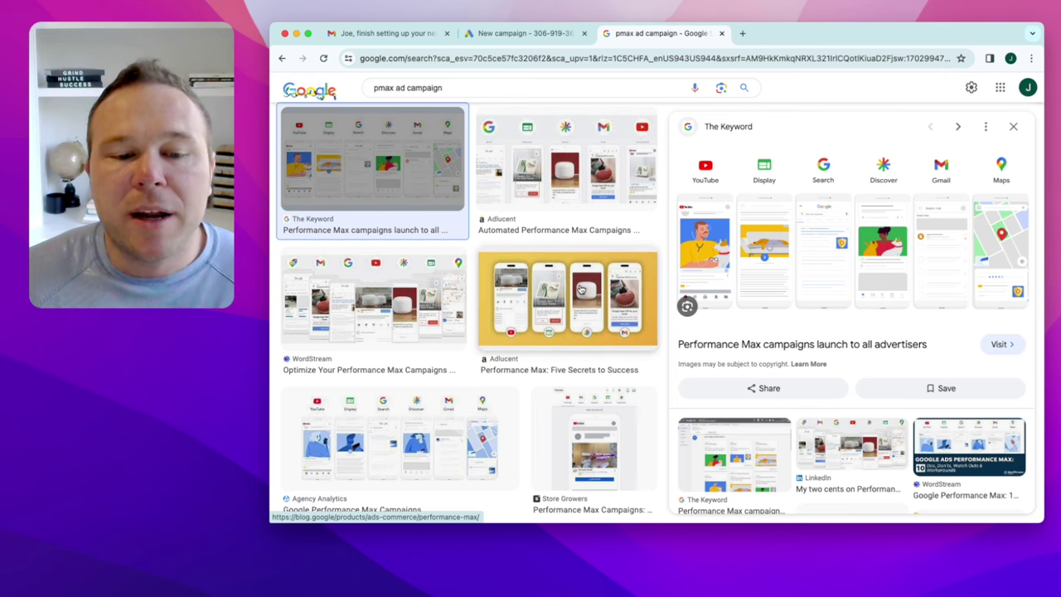
{"action": "left_click", "coordinate": [373, 299]}
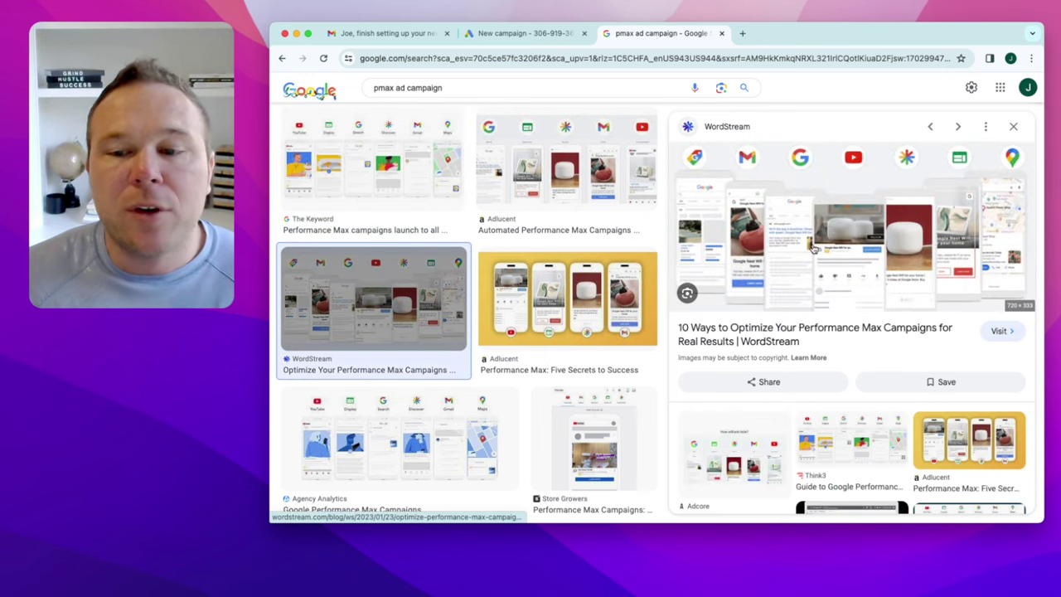
Step: Go back to the new campaign setup and select Performance Max as the campaign type
{"action": "left_click", "coordinate": [531, 33]}
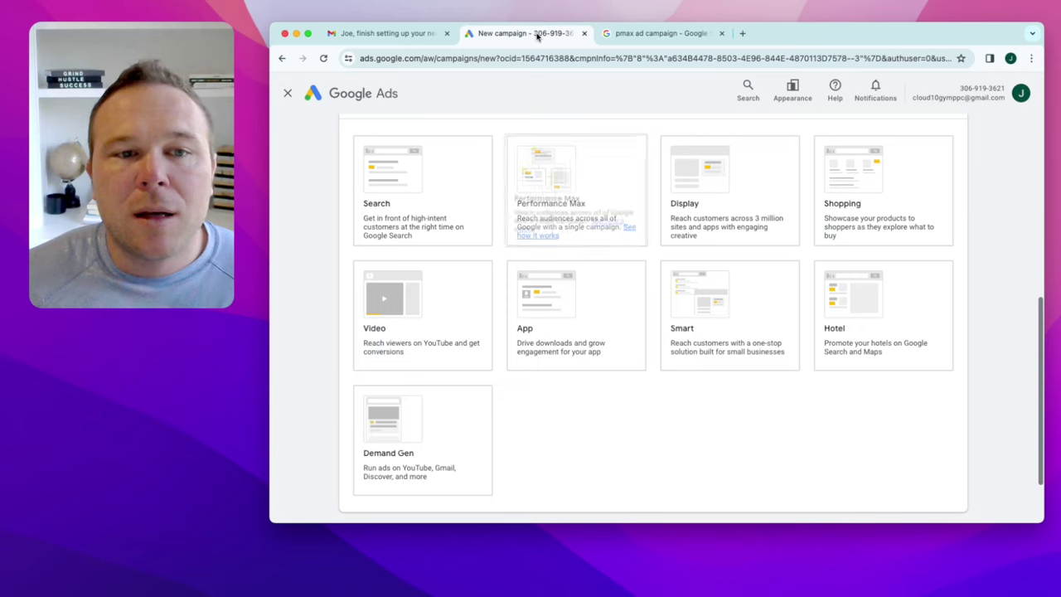
{"action": "left_click", "coordinate": [549, 206]}
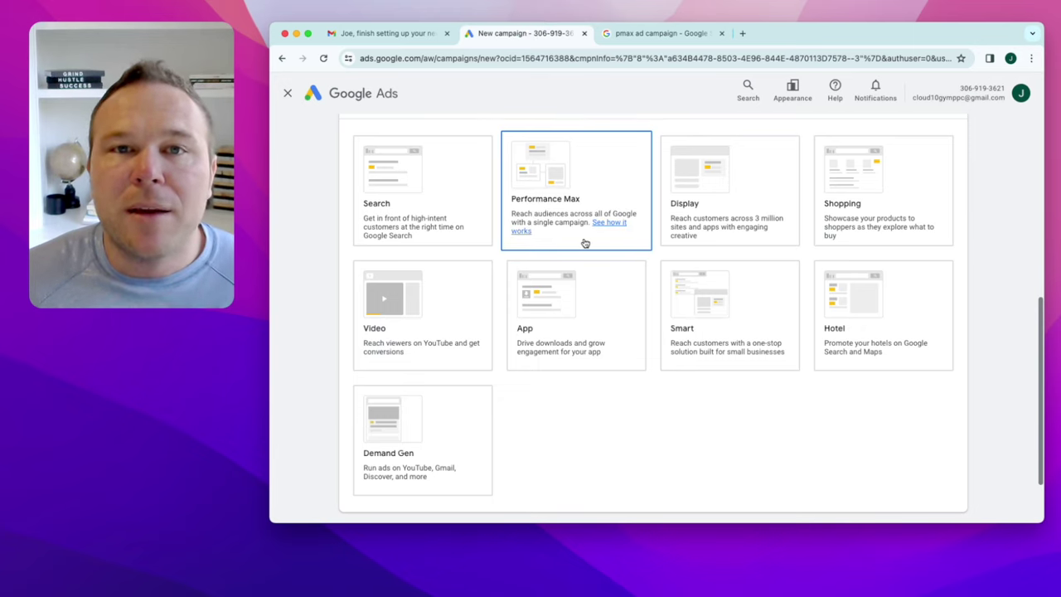